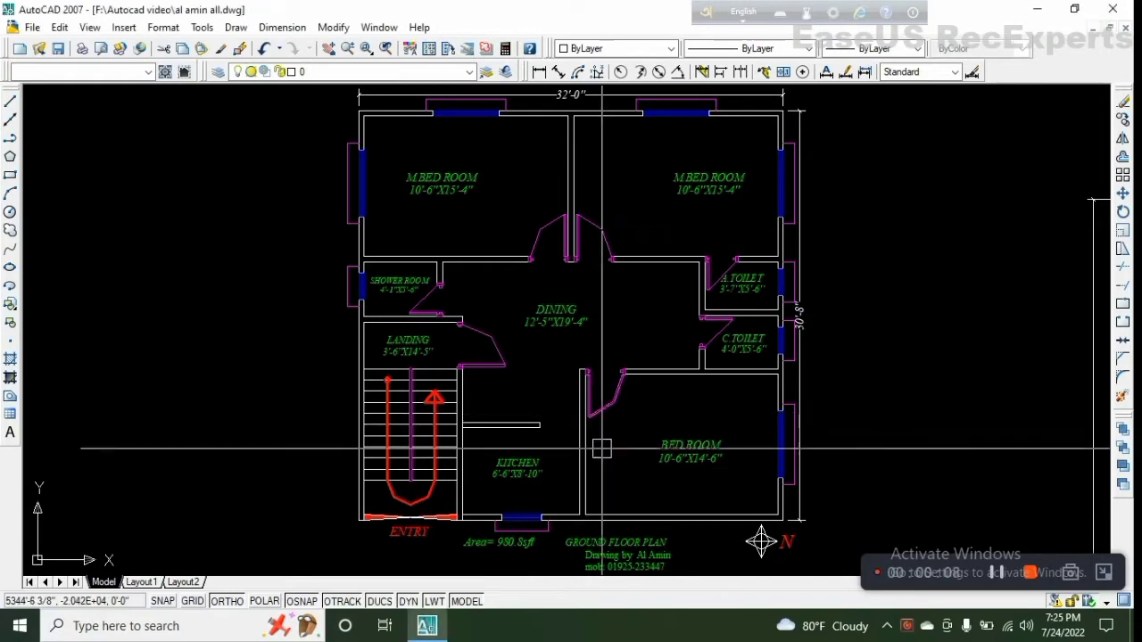
Step: Examine the ground floor plan's title text, overall layout, master bedrooms and outer dimensions
{"action": "middle_click_drag", "start_coordinate": [622, 571], "coordinate": [613, 482]}
{"action": "scroll", "coordinate": [613, 481], "scroll_direction": "up", "scroll_amount": 3}
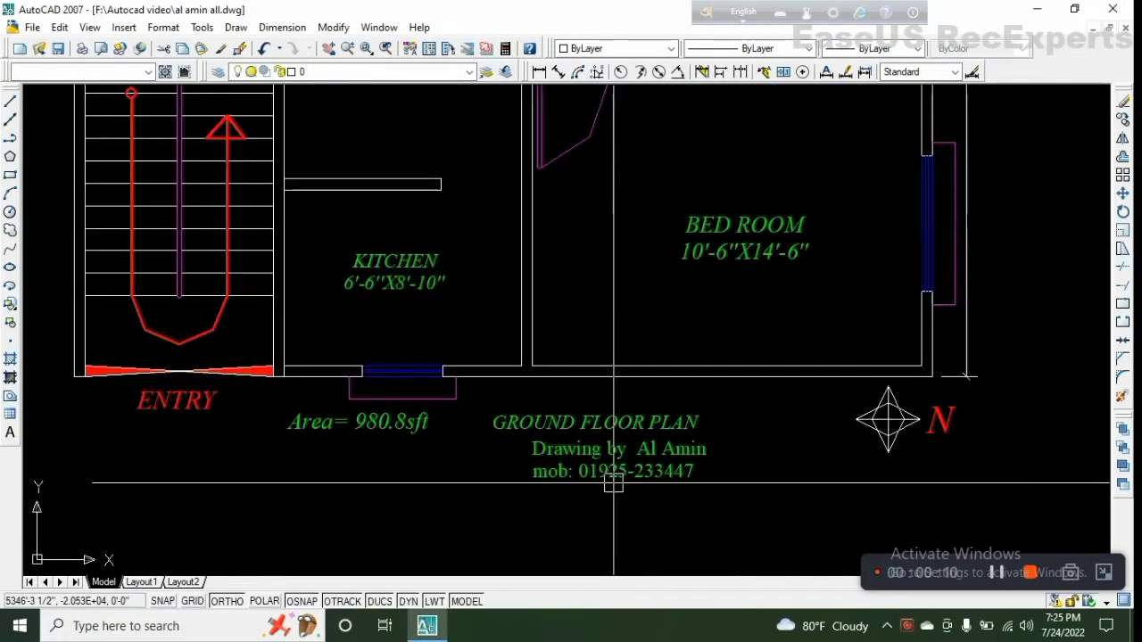
{"action": "scroll", "coordinate": [604, 426], "scroll_direction": "down", "scroll_amount": 3}
{"action": "middle_click_drag", "start_coordinate": [604, 426], "coordinate": [591, 479]}
{"action": "scroll", "coordinate": [604, 458], "scroll_direction": "up", "scroll_amount": 3}
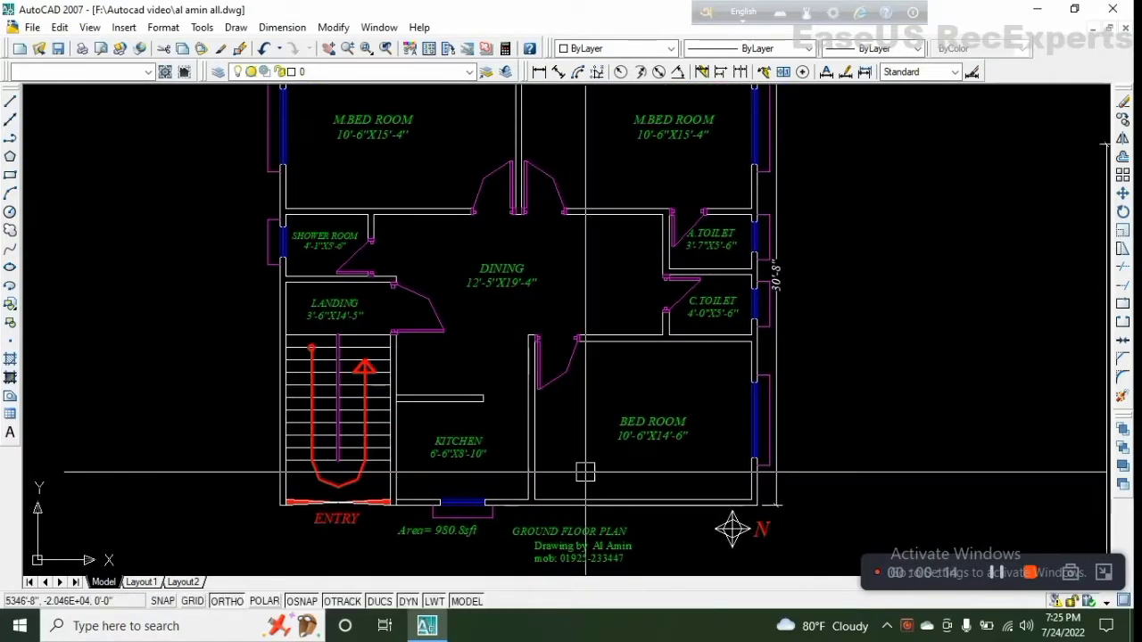
{"action": "middle_click_drag", "start_coordinate": [625, 420], "coordinate": [627, 466]}
{"action": "scroll", "coordinate": [627, 467], "scroll_direction": "down", "scroll_amount": 3}
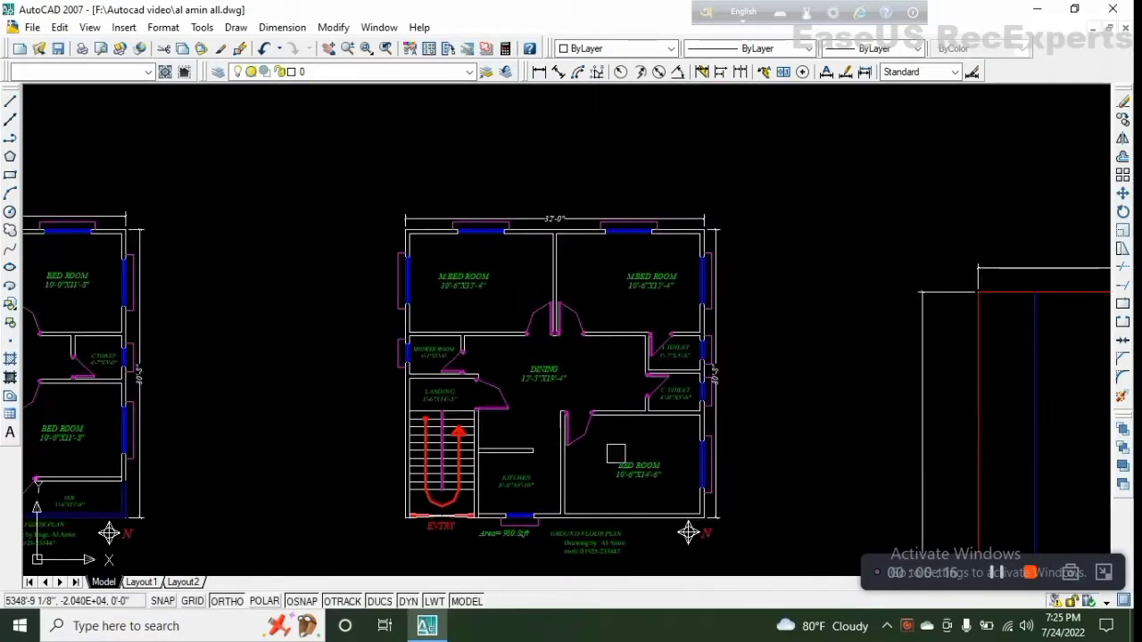
{"action": "scroll", "coordinate": [629, 389], "scroll_direction": "up", "scroll_amount": 5}
{"action": "middle_click_drag", "start_coordinate": [629, 389], "coordinate": [582, 500]}
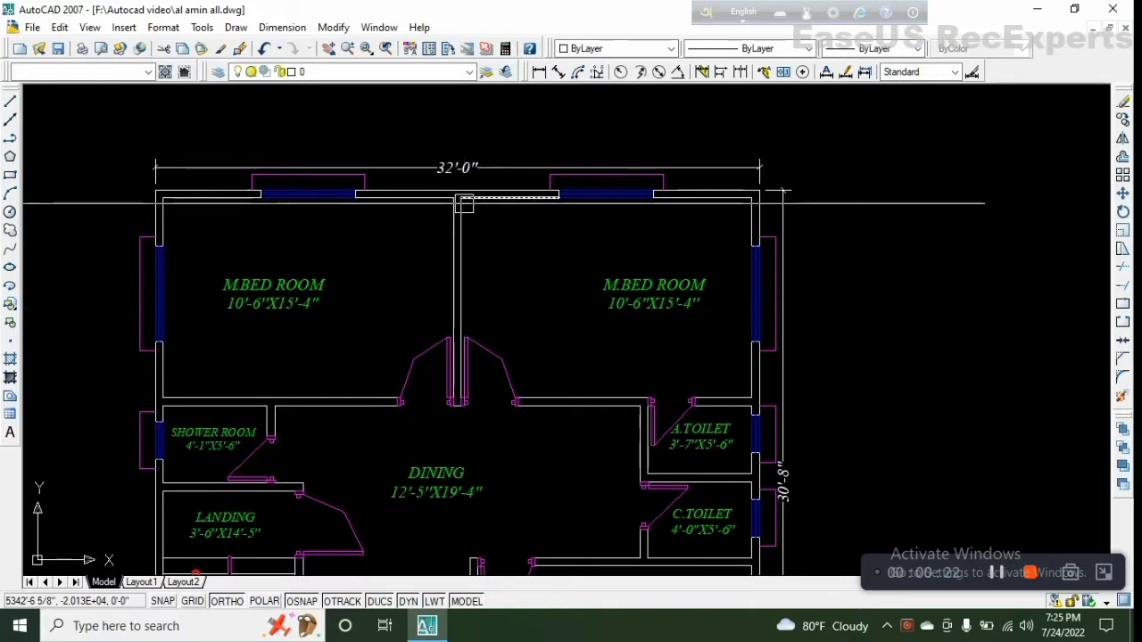
{"action": "middle_click_drag", "start_coordinate": [656, 343], "coordinate": [621, 262]}
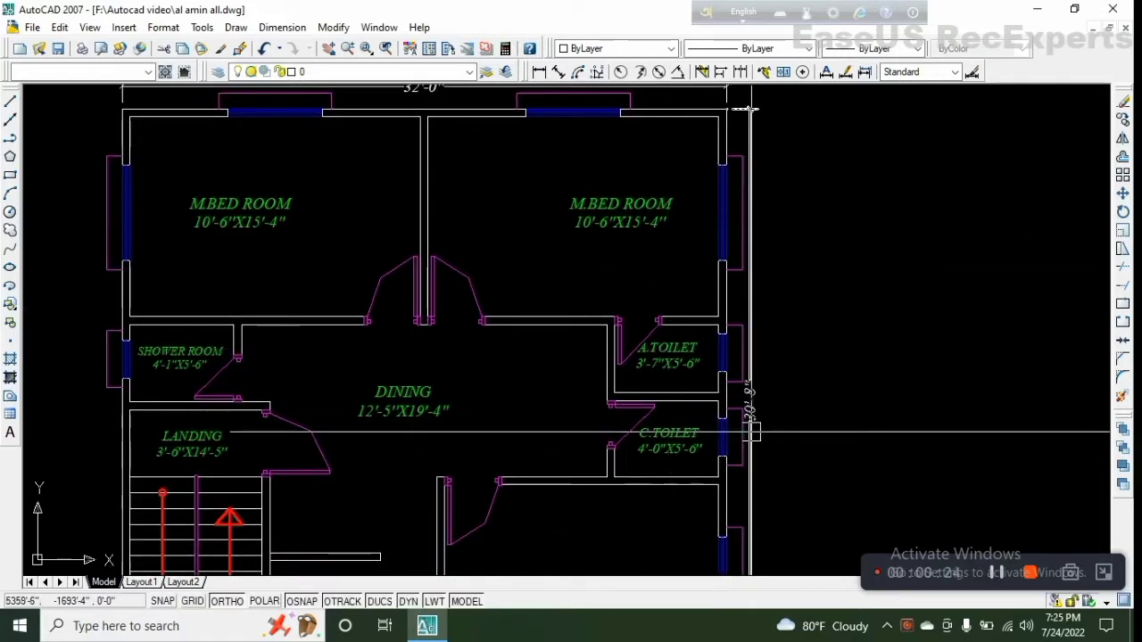
{"action": "scroll", "coordinate": [477, 319], "scroll_direction": "down", "scroll_amount": 2}
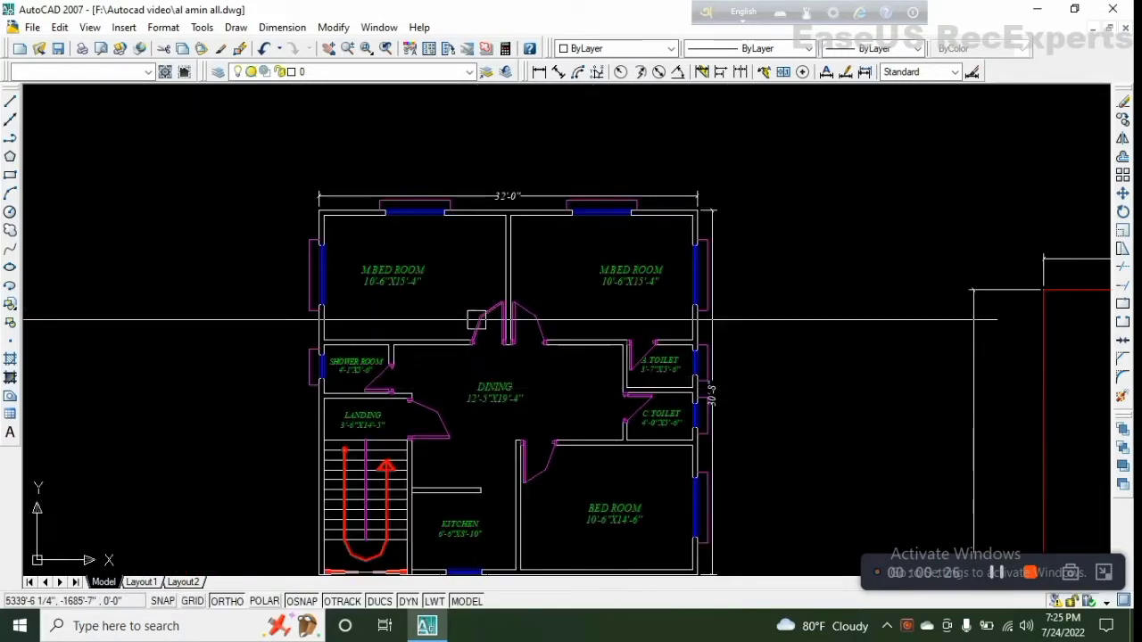
{"action": "scroll", "coordinate": [476, 318], "scroll_direction": "up", "scroll_amount": 1}
{"action": "middle_click_drag", "start_coordinate": [698, 481], "coordinate": [678, 339]}
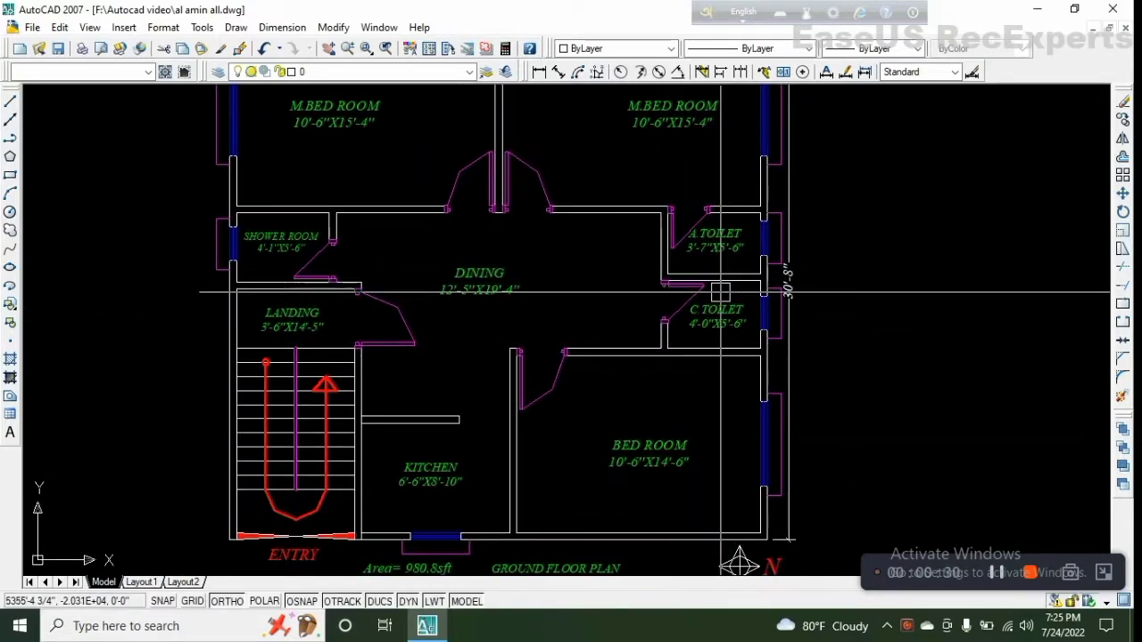
Step: Examine the plan's toilets, shower room, landing and dining area
{"action": "middle_click_drag", "start_coordinate": [732, 333], "coordinate": [804, 362]}
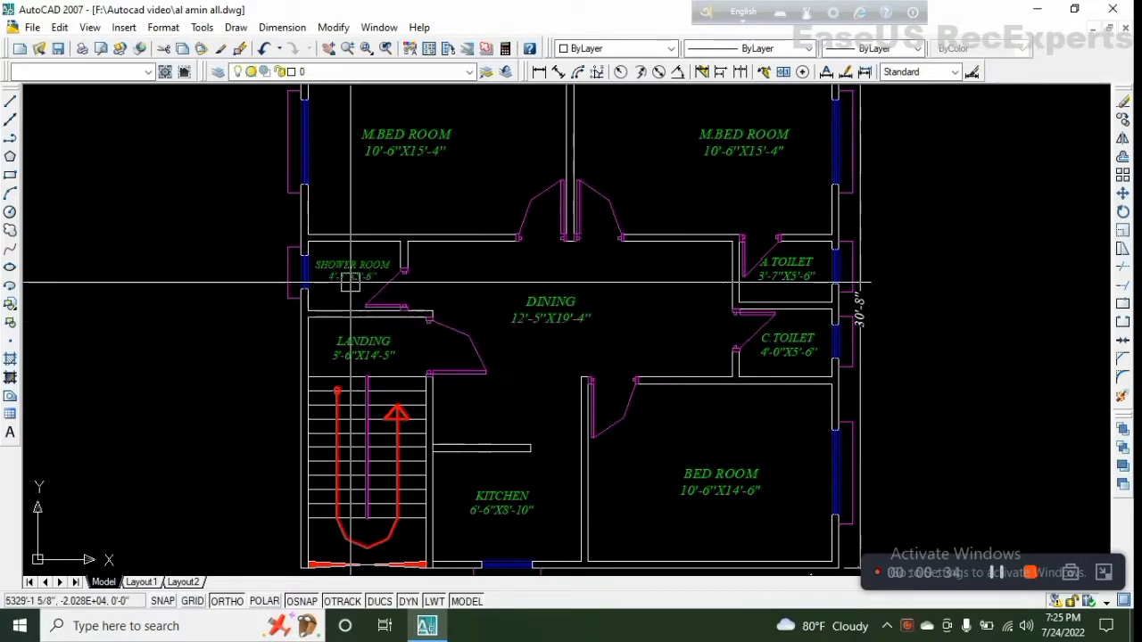
{"action": "scroll", "coordinate": [350, 282], "scroll_direction": "up", "scroll_amount": 3}
{"action": "scroll", "coordinate": [357, 287], "scroll_direction": "down", "scroll_amount": 3}
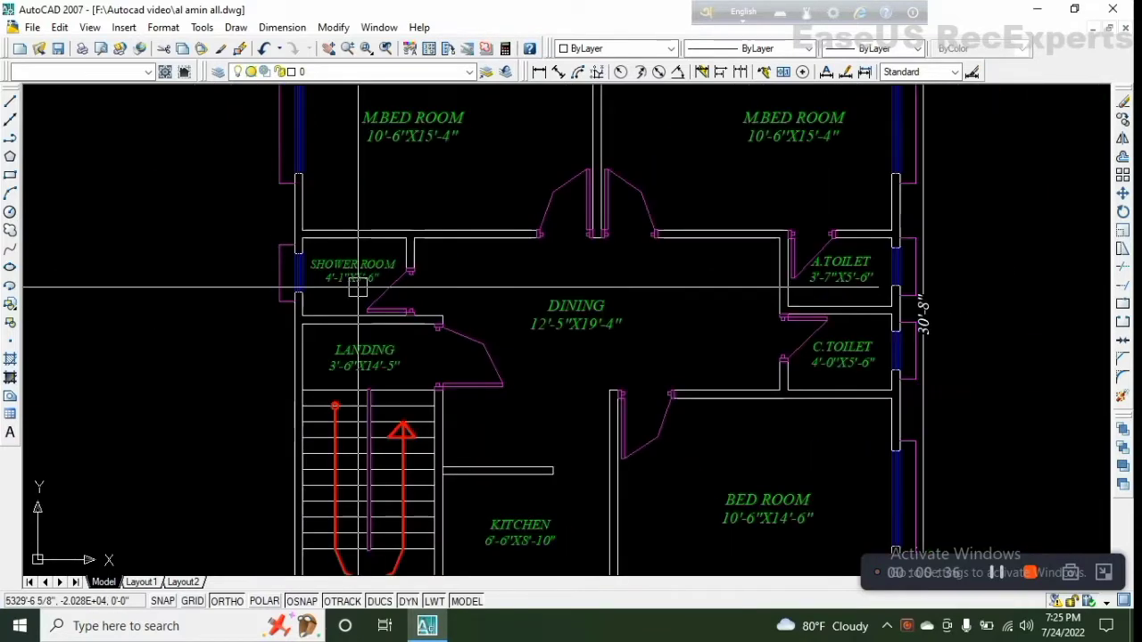
{"action": "middle_click_drag", "start_coordinate": [429, 314], "coordinate": [321, 316]}
{"action": "scroll", "coordinate": [448, 319], "scroll_direction": "up", "scroll_amount": 3}
{"action": "middle_click_drag", "start_coordinate": [405, 235], "coordinate": [482, 379]}
{"action": "scroll", "coordinate": [410, 273], "scroll_direction": "down", "scroll_amount": 5}
{"action": "scroll", "coordinate": [437, 304], "scroll_direction": "up", "scroll_amount": 3}
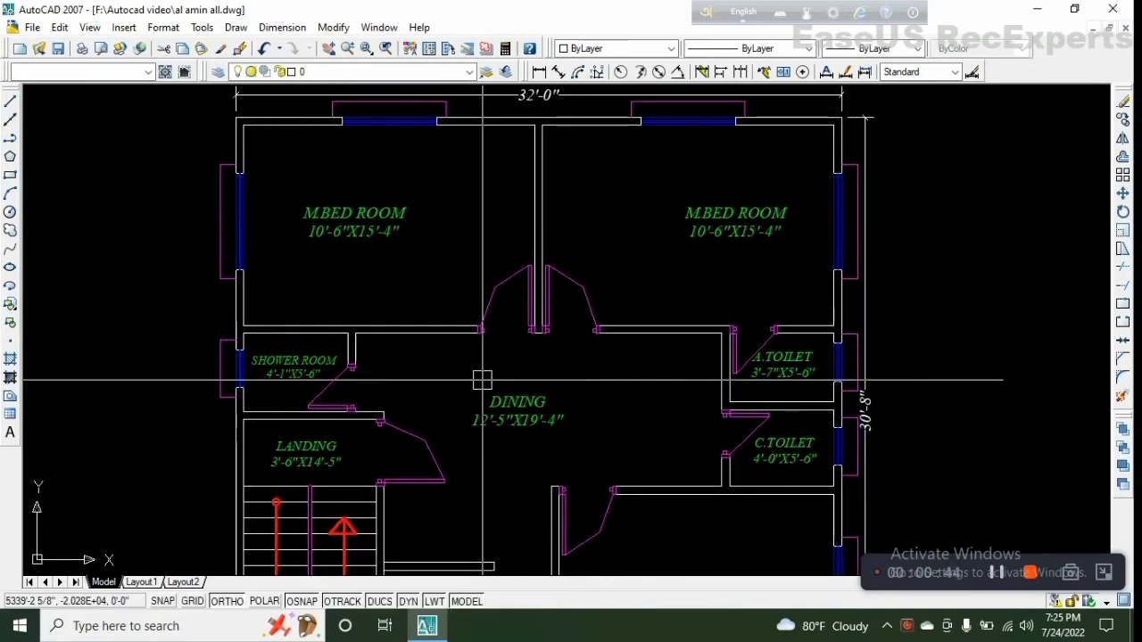
{"action": "scroll", "coordinate": [487, 379], "scroll_direction": "down", "scroll_amount": 2}
{"action": "middle_click_drag", "start_coordinate": [508, 419], "coordinate": [535, 425]}
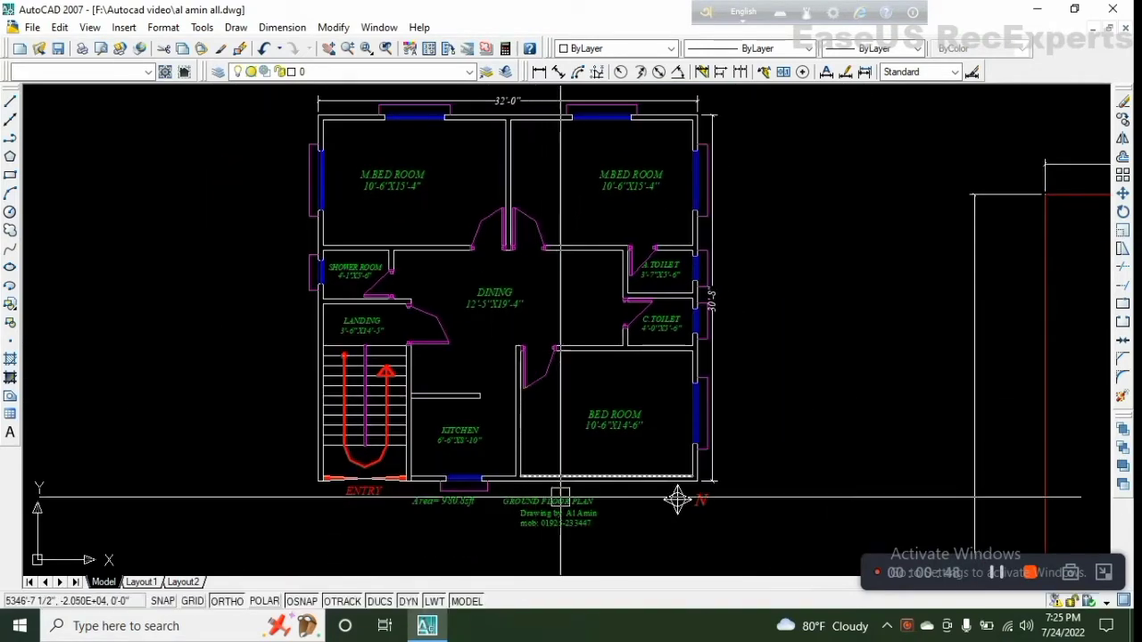
Step: Examine the kitchen, the stair entry and the area note below the ground floor plan
{"action": "scroll", "coordinate": [458, 461], "scroll_direction": "up", "scroll_amount": 2}
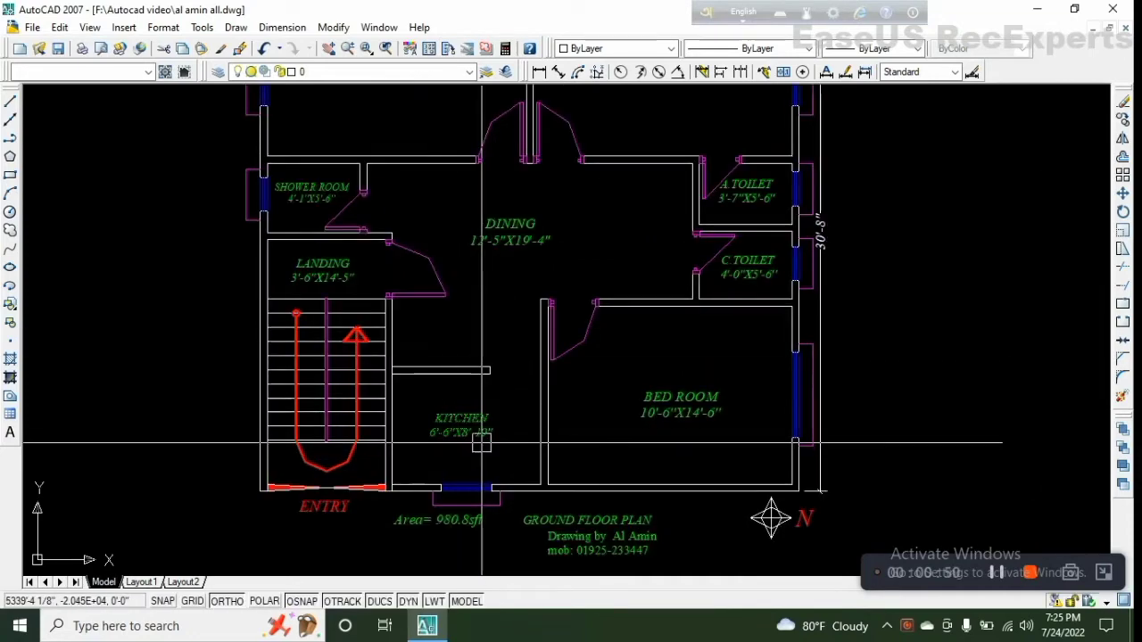
{"action": "scroll", "coordinate": [482, 440], "scroll_direction": "up", "scroll_amount": 3}
{"action": "scroll", "coordinate": [477, 440], "scroll_direction": "down", "scroll_amount": 5}
{"action": "middle_click_drag", "start_coordinate": [500, 425], "coordinate": [503, 451]}
{"action": "middle_click_drag", "start_coordinate": [490, 413], "coordinate": [511, 431]}
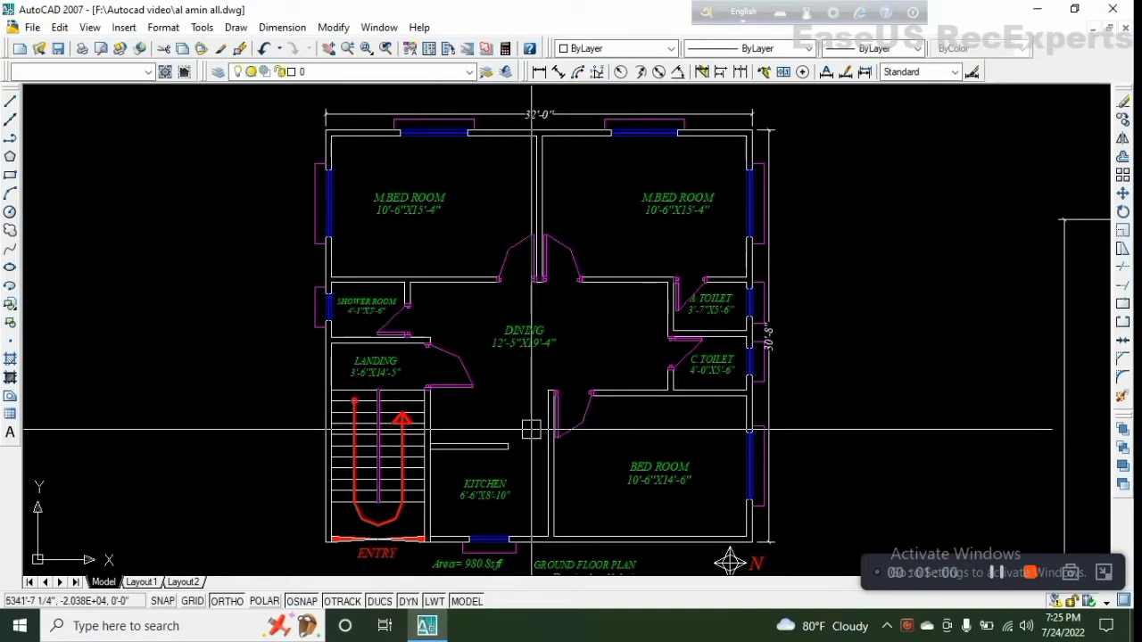
{"action": "middle_click_drag", "start_coordinate": [531, 430], "coordinate": [531, 325]}
{"action": "scroll", "coordinate": [479, 473], "scroll_direction": "up", "scroll_amount": 5}
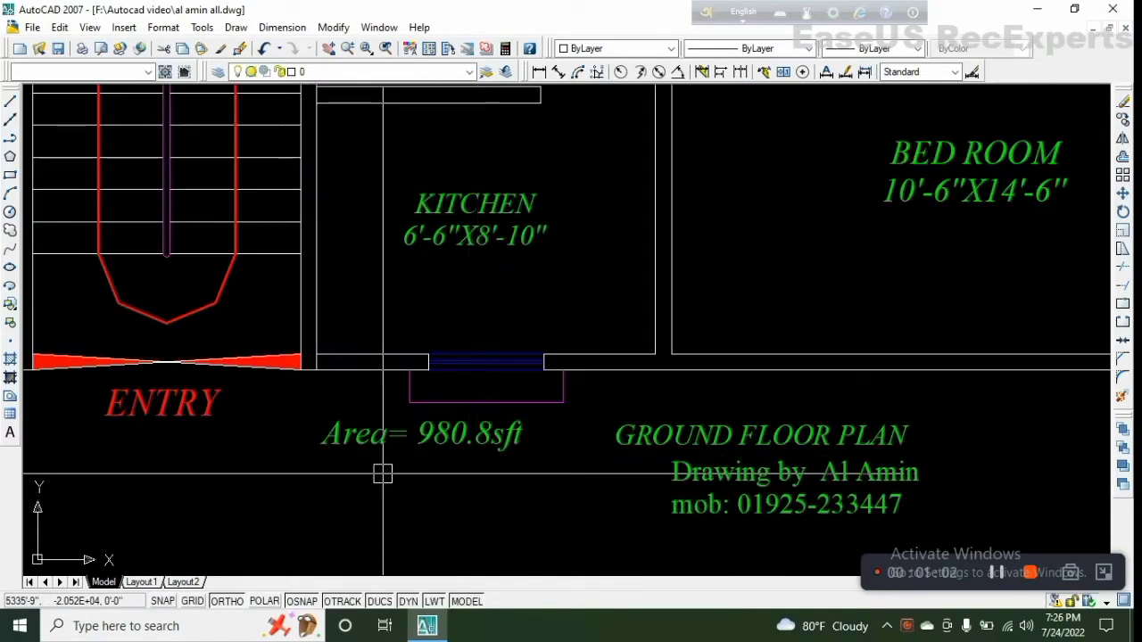
{"action": "scroll", "coordinate": [461, 361], "scroll_direction": "down", "scroll_amount": 4}
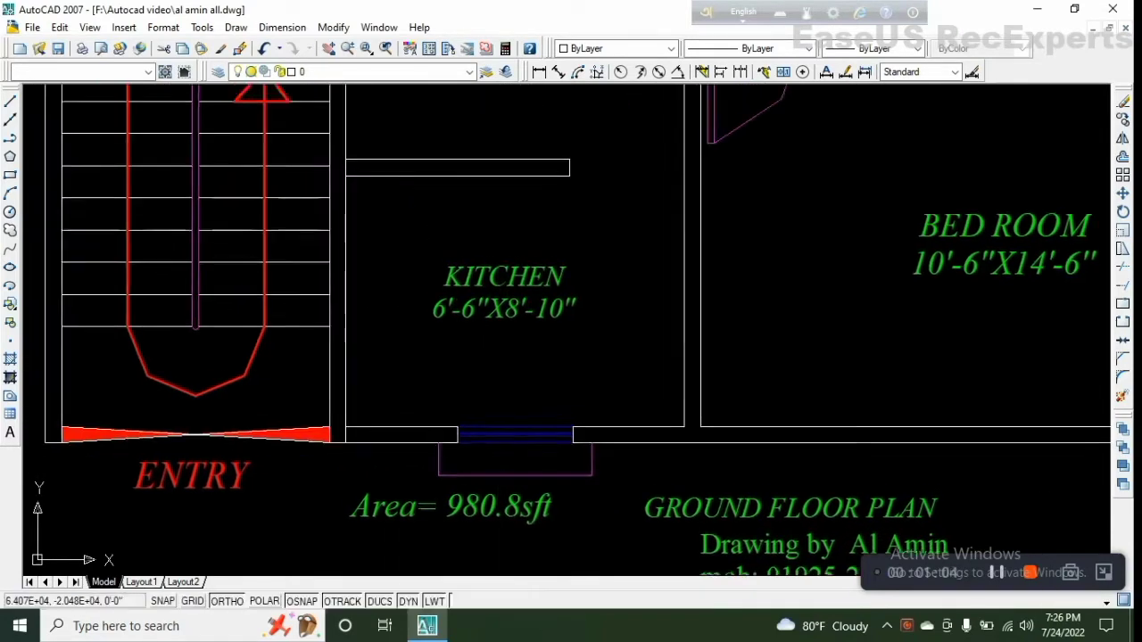
{"action": "scroll", "coordinate": [553, 350], "scroll_direction": "down", "scroll_amount": 5}
{"action": "middle_click_drag", "start_coordinate": [569, 337], "coordinate": [545, 409]}
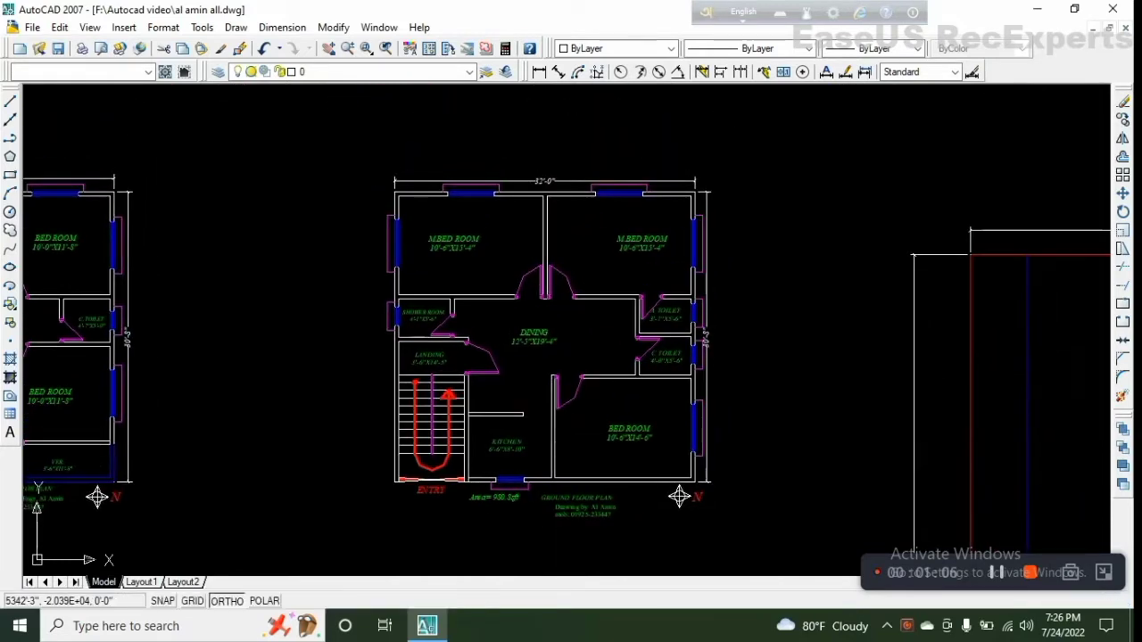
{"action": "scroll", "coordinate": [550, 405], "scroll_direction": "up", "scroll_amount": 2}
{"action": "mouse_move", "coordinate": [550, 367]}
{"action": "middle_mouse_down"}
{"action": "mouse_move", "coordinate": [538, 421]}
{"action": "mouse_move", "coordinate": [551, 386]}
{"action": "middle_mouse_up"}
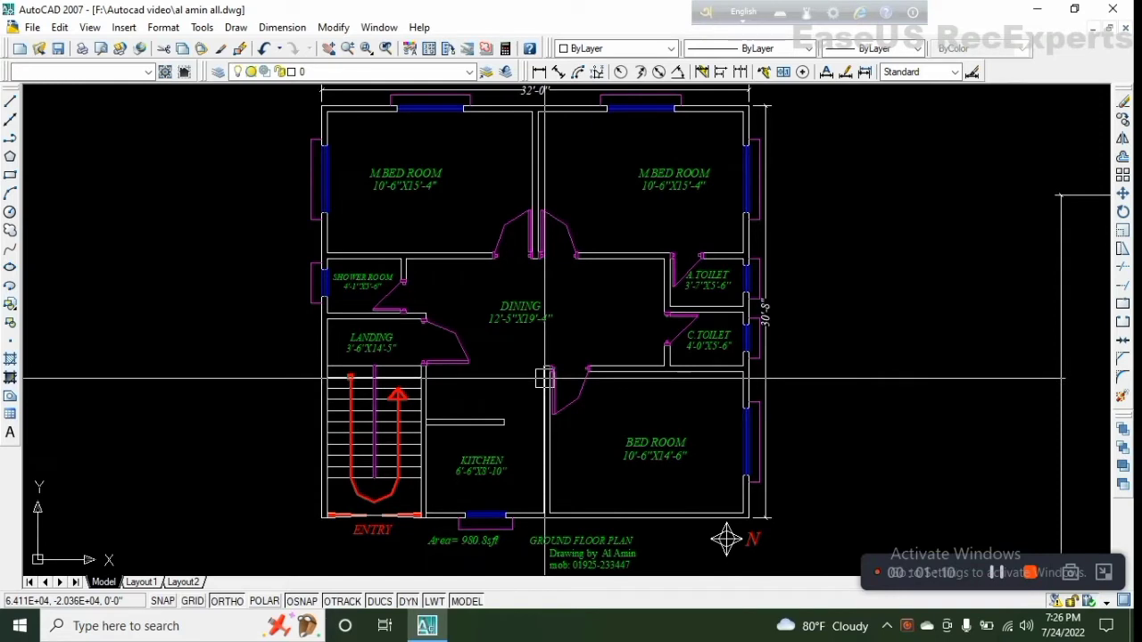
{"action": "middle_click_drag", "start_coordinate": [553, 360], "coordinate": [544, 375]}
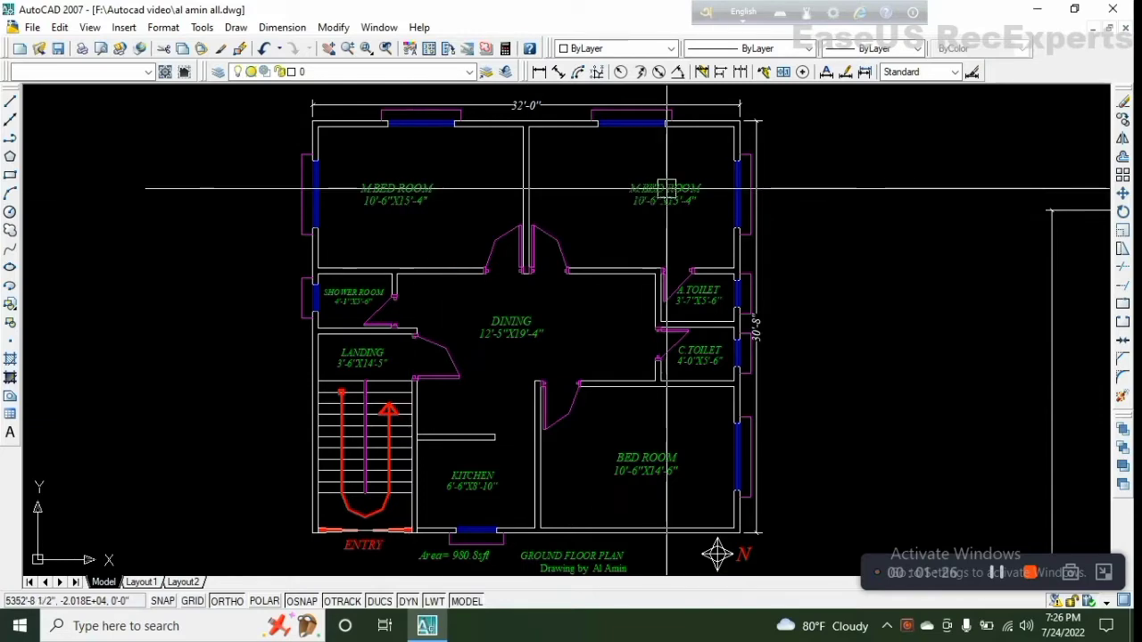
Step: Add a linear dimension across the left master bedroom, between the inner faces of its side walls
{"action": "scroll", "coordinate": [384, 200], "scroll_direction": "up", "scroll_amount": 8}
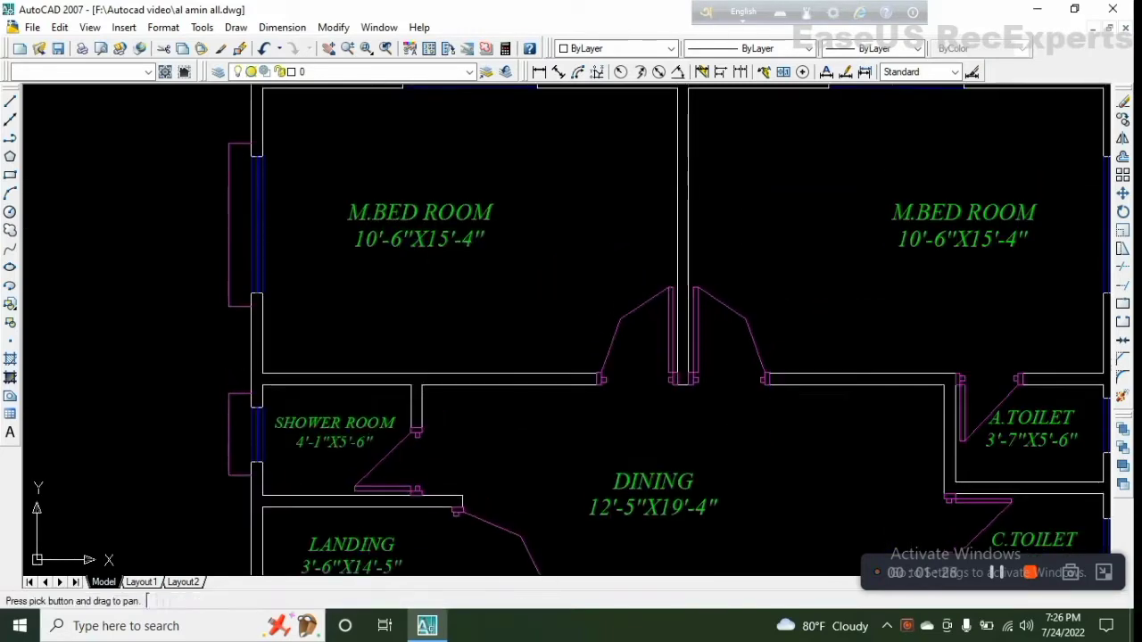
{"action": "left_click", "coordinate": [394, 213]}
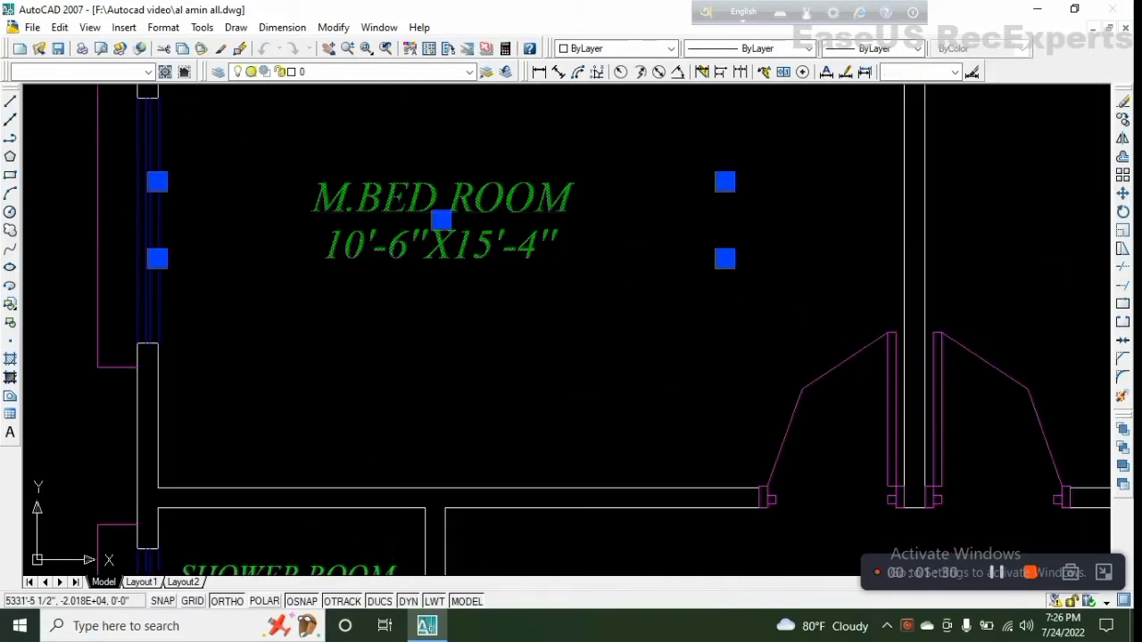
{"action": "key", "text": "Escape"}
{"action": "scroll", "coordinate": [410, 233], "scroll_direction": "down", "scroll_amount": 2}
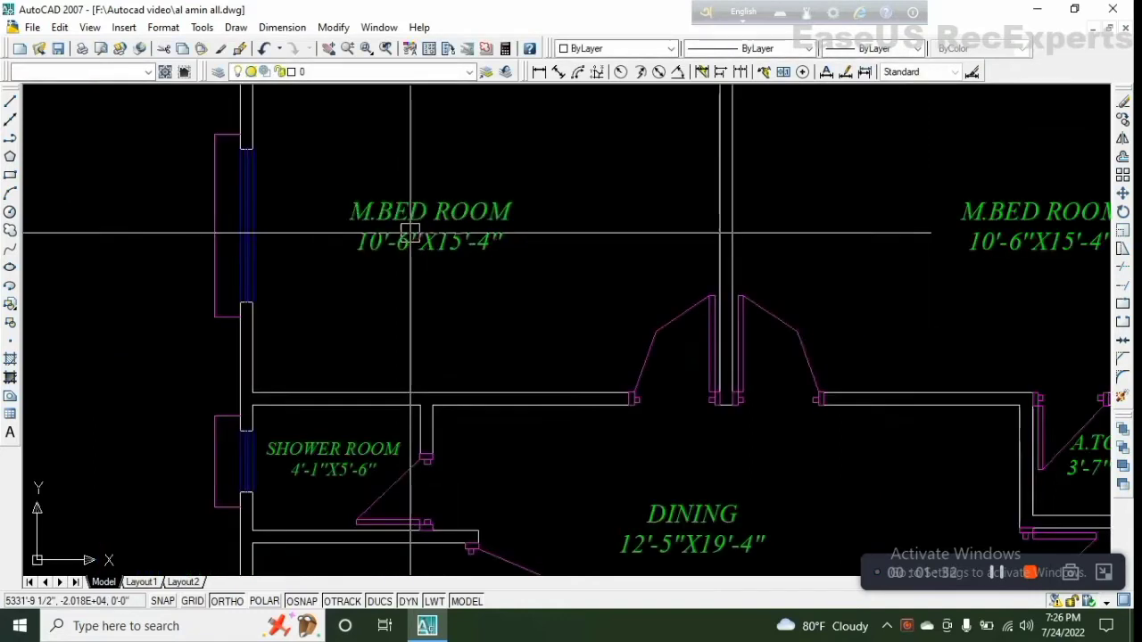
{"action": "middle_click_drag", "start_coordinate": [411, 233], "coordinate": [420, 271]}
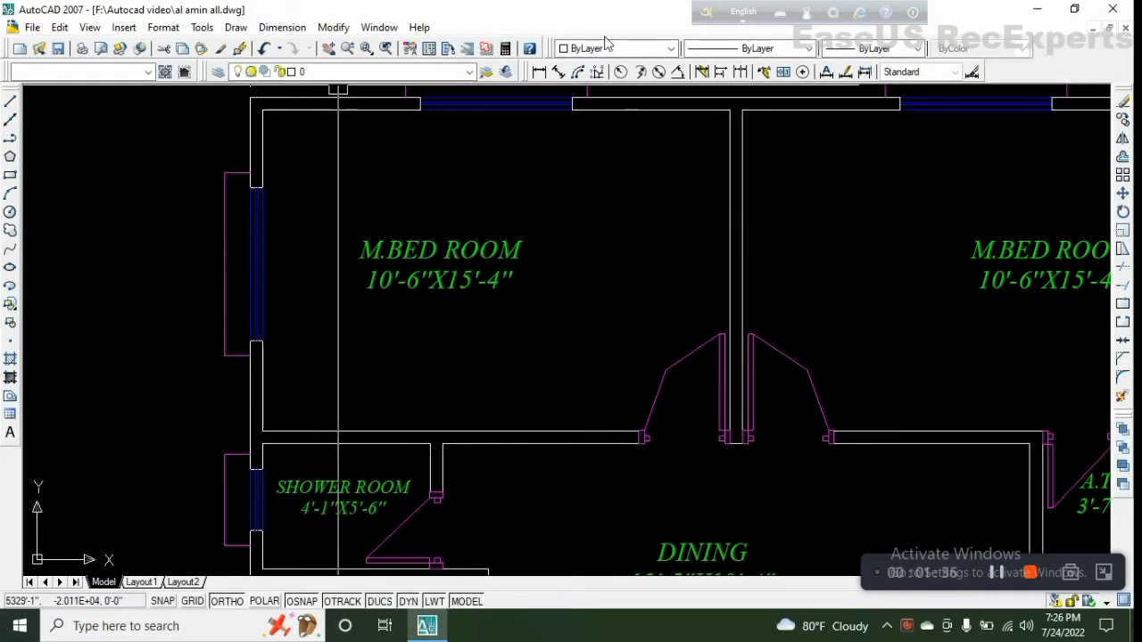
{"action": "left_click", "coordinate": [536, 74]}
{"action": "left_click", "coordinate": [263, 111]}
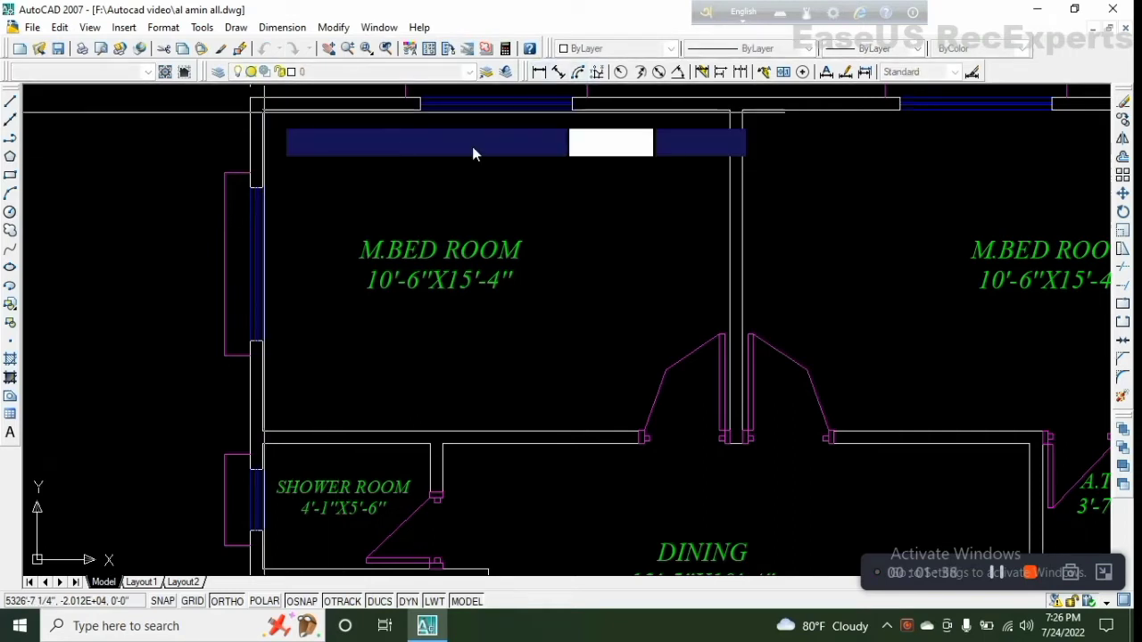
{"action": "left_click", "coordinate": [730, 111]}
{"action": "left_click", "coordinate": [516, 204]}
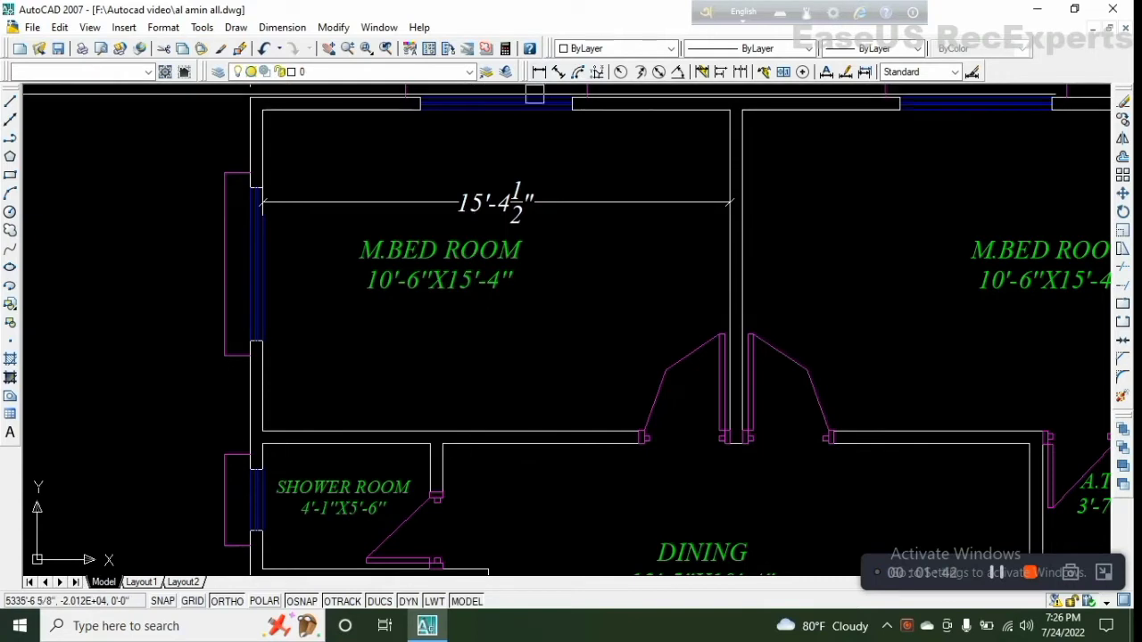
{"action": "left_click", "coordinate": [539, 71]}
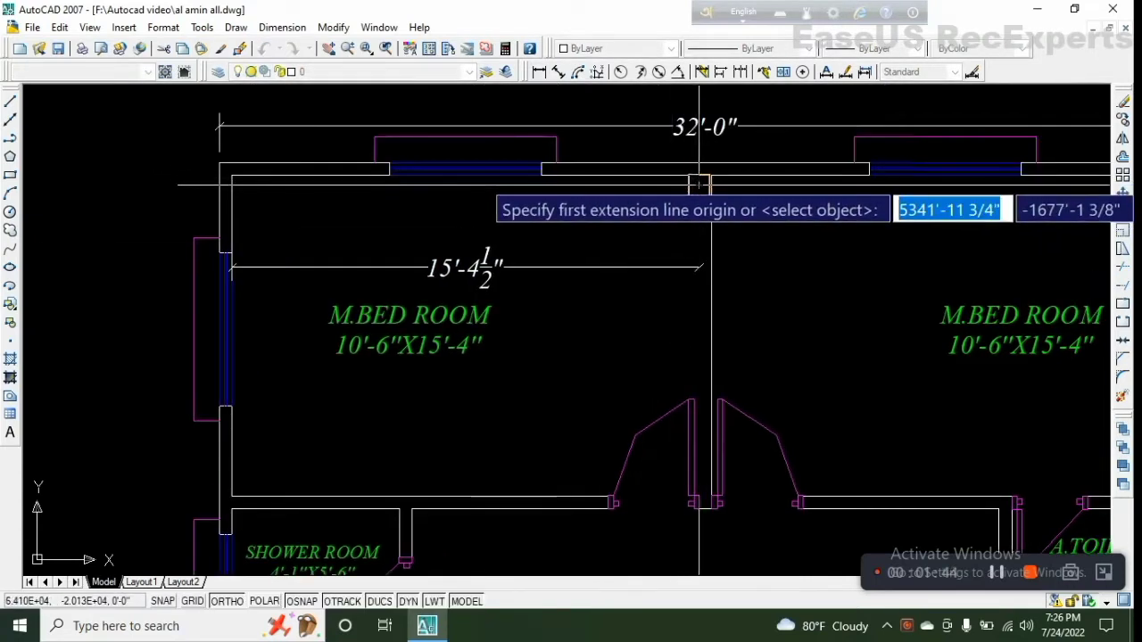
{"action": "left_click", "coordinate": [699, 176]}
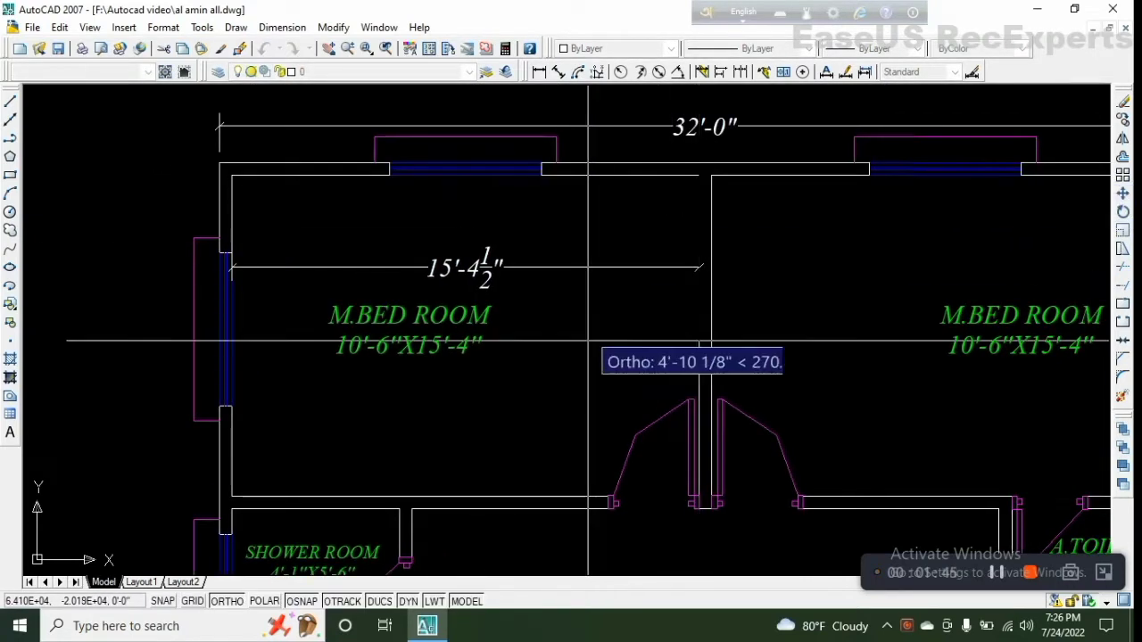
{"action": "left_click", "coordinate": [231, 496]}
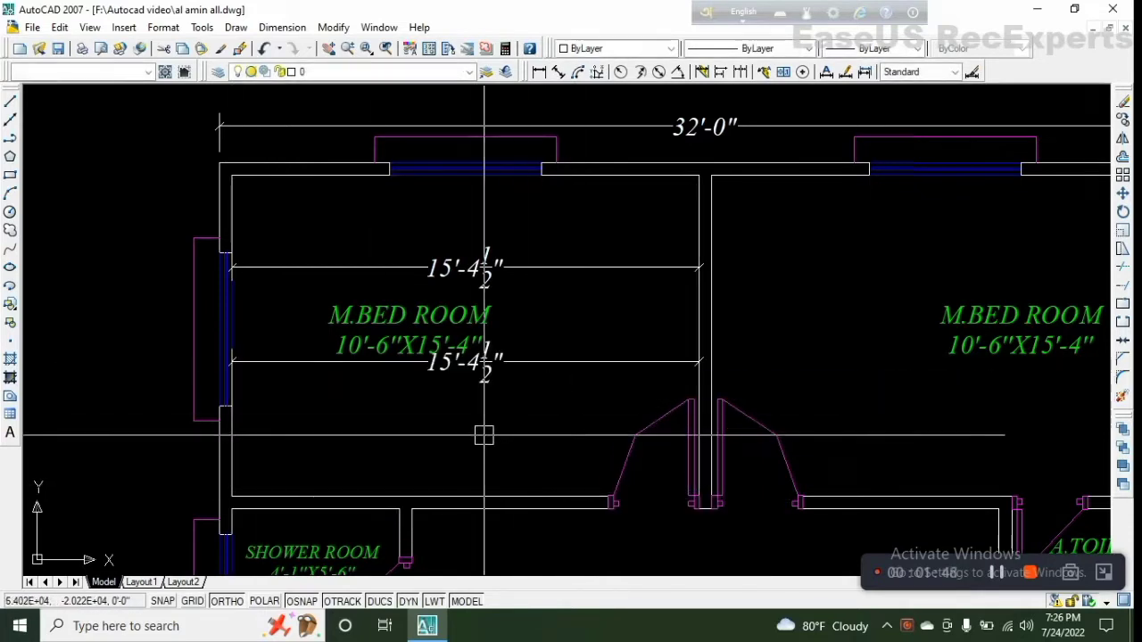
{"action": "left_click", "coordinate": [331, 363]}
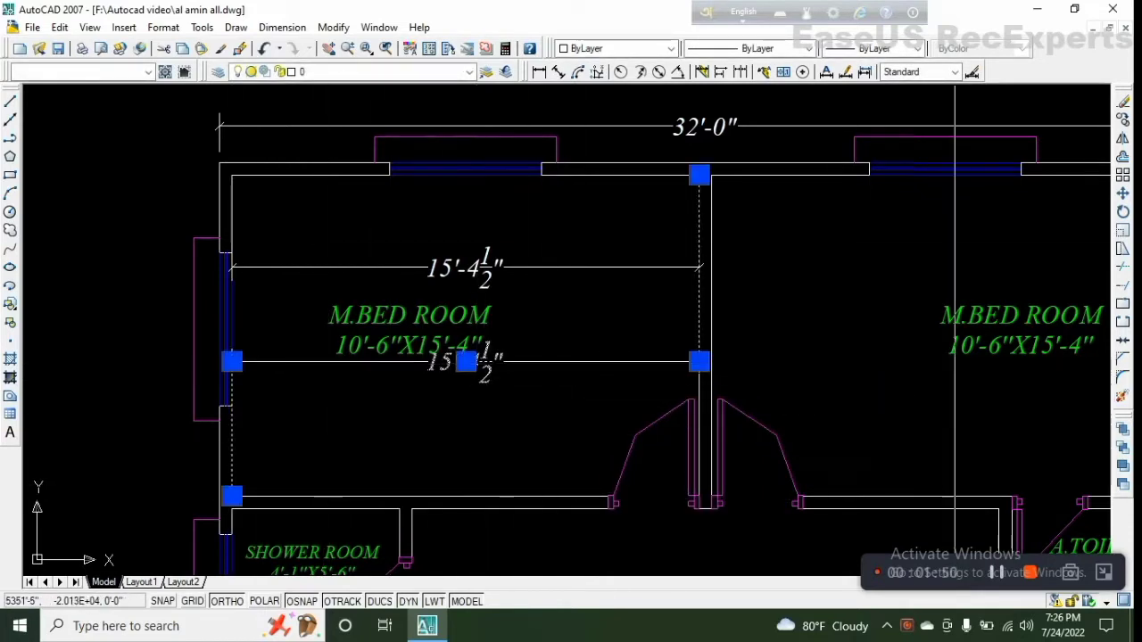
{"action": "left_click", "coordinate": [1122, 103]}
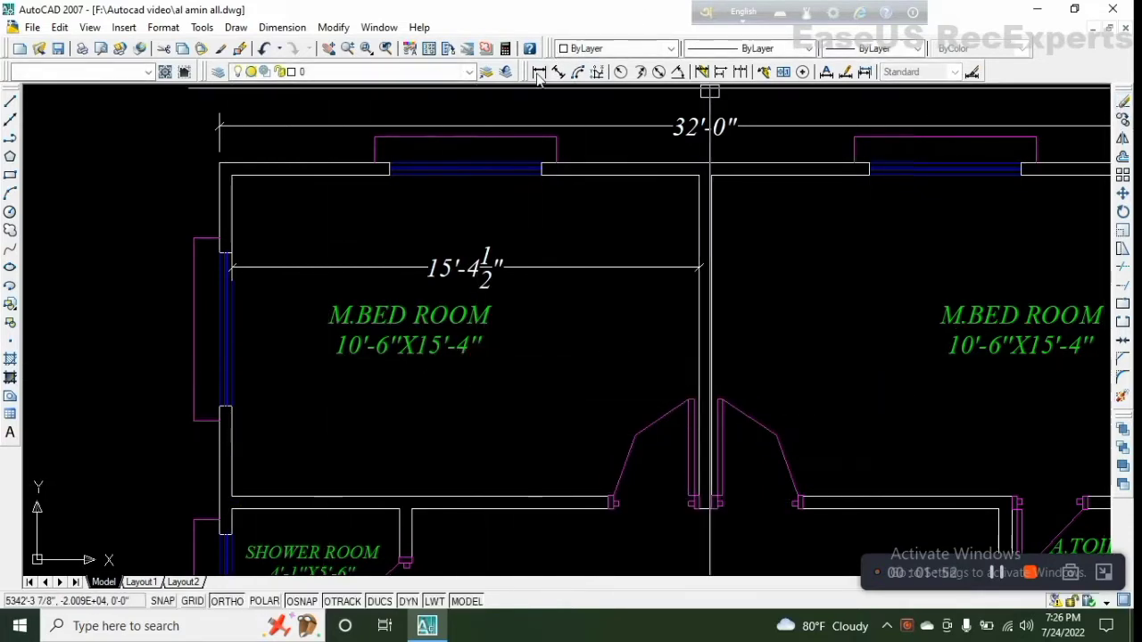
Step: Add a vertical linear dimension along the left master bedroom's outer wall, between its upper and lower inner corners
{"action": "left_click", "coordinate": [539, 71]}
{"action": "left_click", "coordinate": [230, 176]}
{"action": "middle_click_drag", "start_coordinate": [306, 234], "coordinate": [475, 181]}
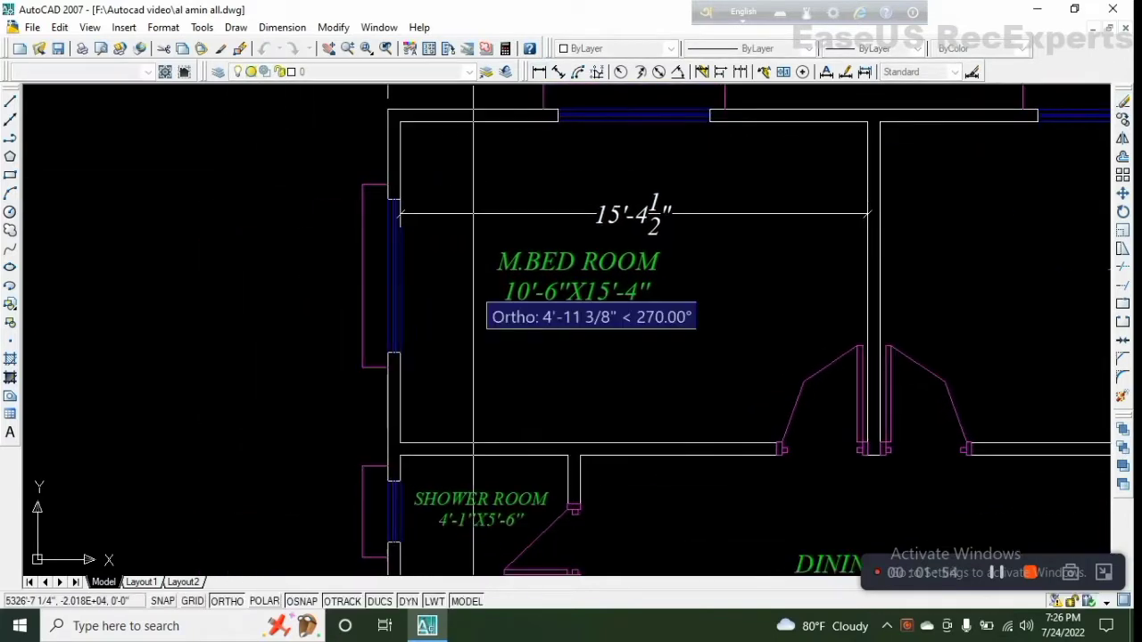
{"action": "left_click", "coordinate": [401, 442]}
{"action": "left_click", "coordinate": [458, 330]}
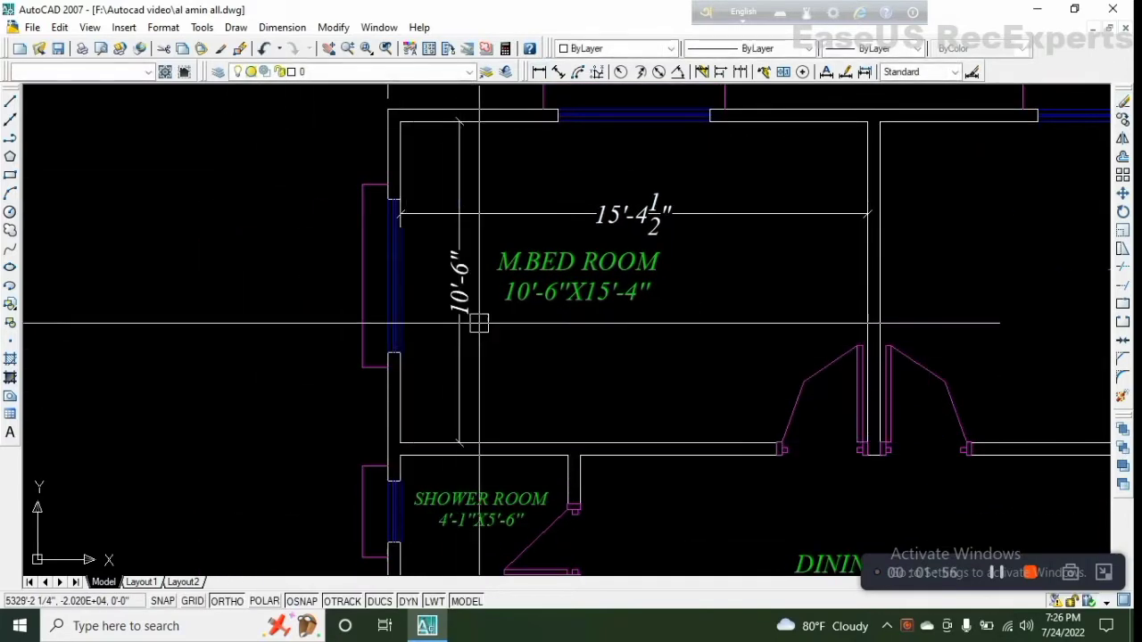
Step: Erase the horizontal and vertical dimensions inside the left master bedroom
{"action": "left_click", "coordinate": [468, 213]}
{"action": "left_click", "coordinate": [459, 250]}
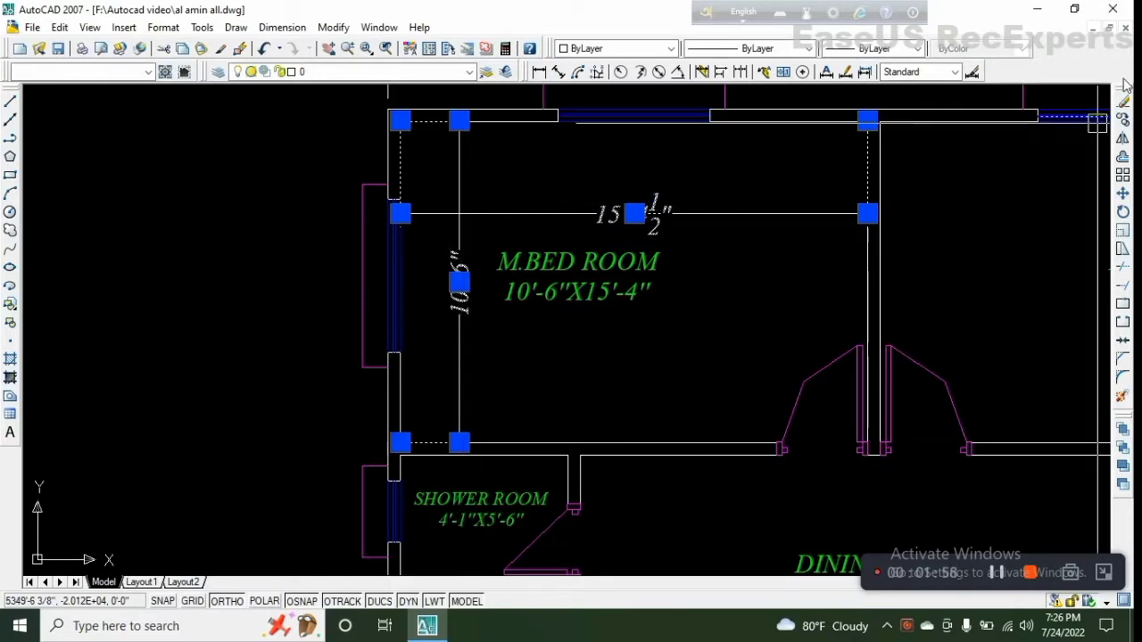
{"action": "left_click", "coordinate": [1121, 103]}
{"action": "middle_click_drag", "start_coordinate": [890, 222], "coordinate": [551, 285]}
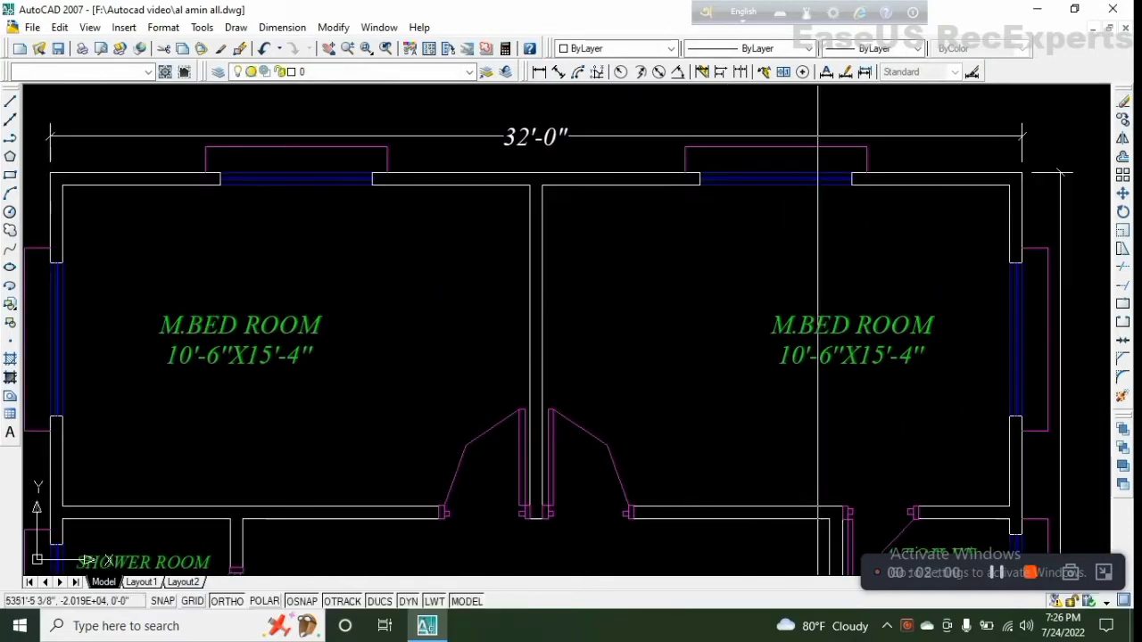
{"action": "middle_click_drag", "start_coordinate": [910, 382], "coordinate": [675, 285]}
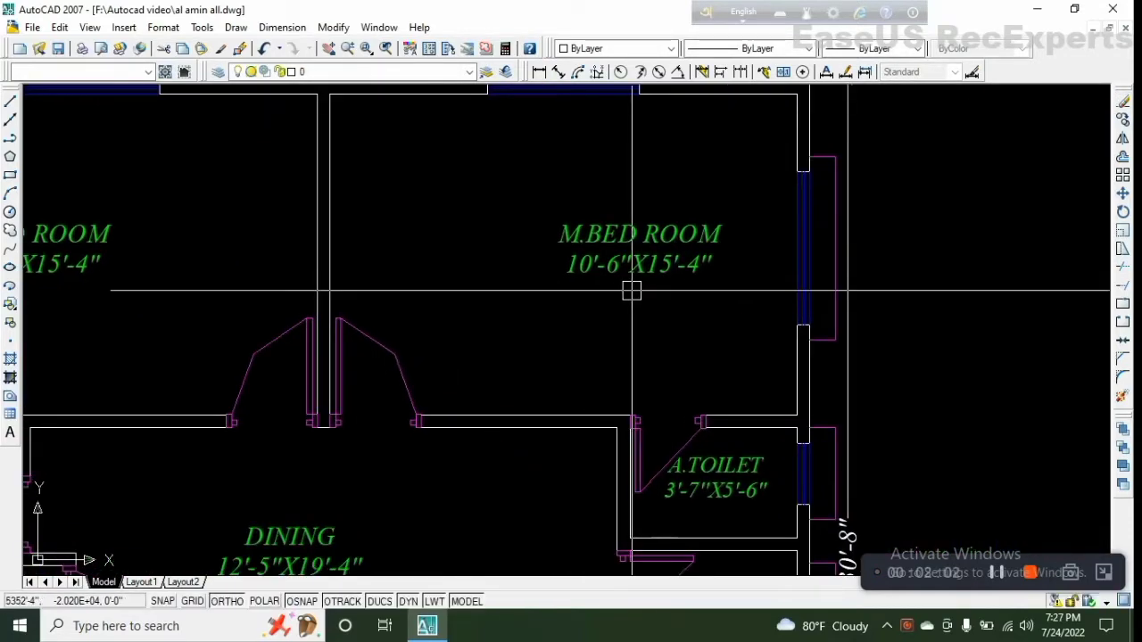
{"action": "scroll", "coordinate": [630, 289], "scroll_direction": "down", "scroll_amount": 4}
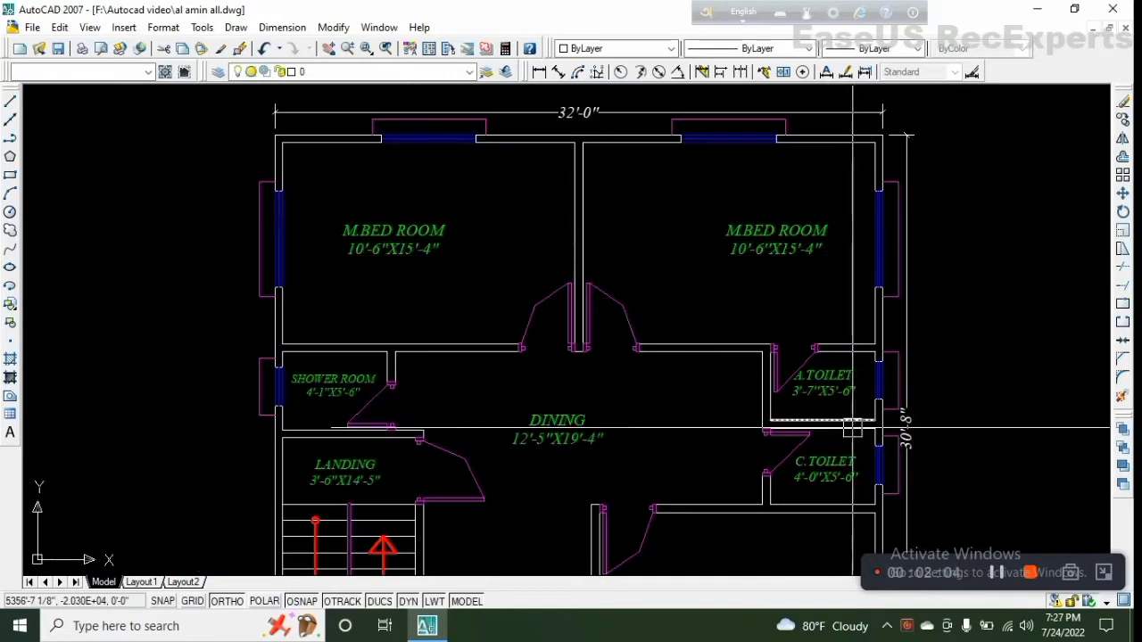
Step: Examine the size labels of the attached toilet, the common toilet and the bedroom below them
{"action": "scroll", "coordinate": [852, 428], "scroll_direction": "up", "scroll_amount": 5}
{"action": "middle_click_drag", "start_coordinate": [522, 285], "coordinate": [631, 315]}
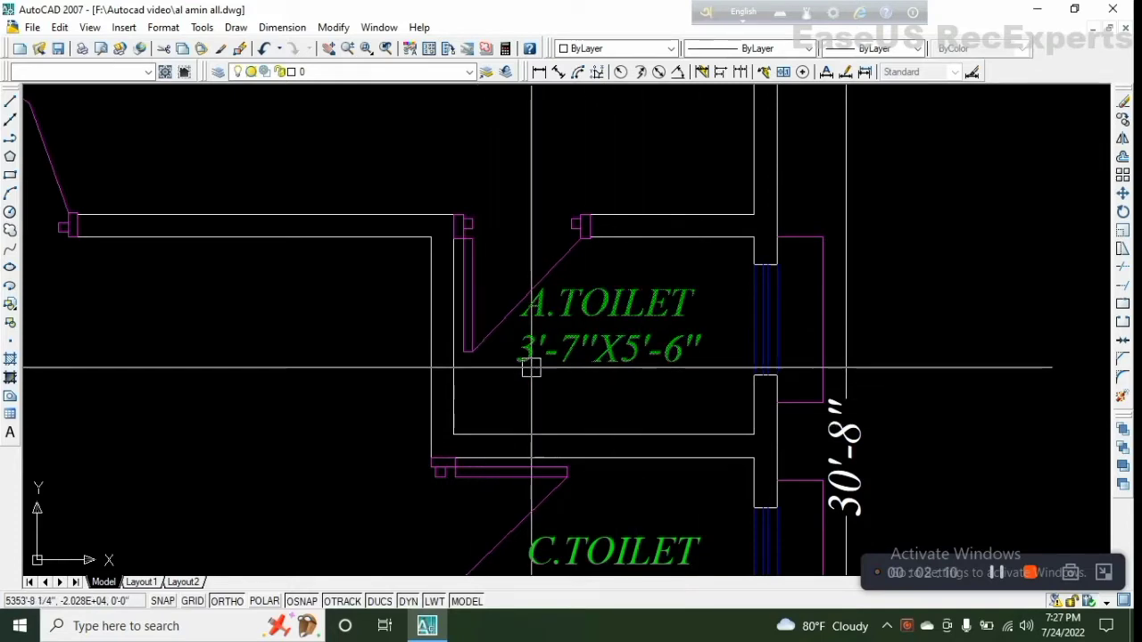
{"action": "scroll", "coordinate": [582, 336], "scroll_direction": "down", "scroll_amount": 3}
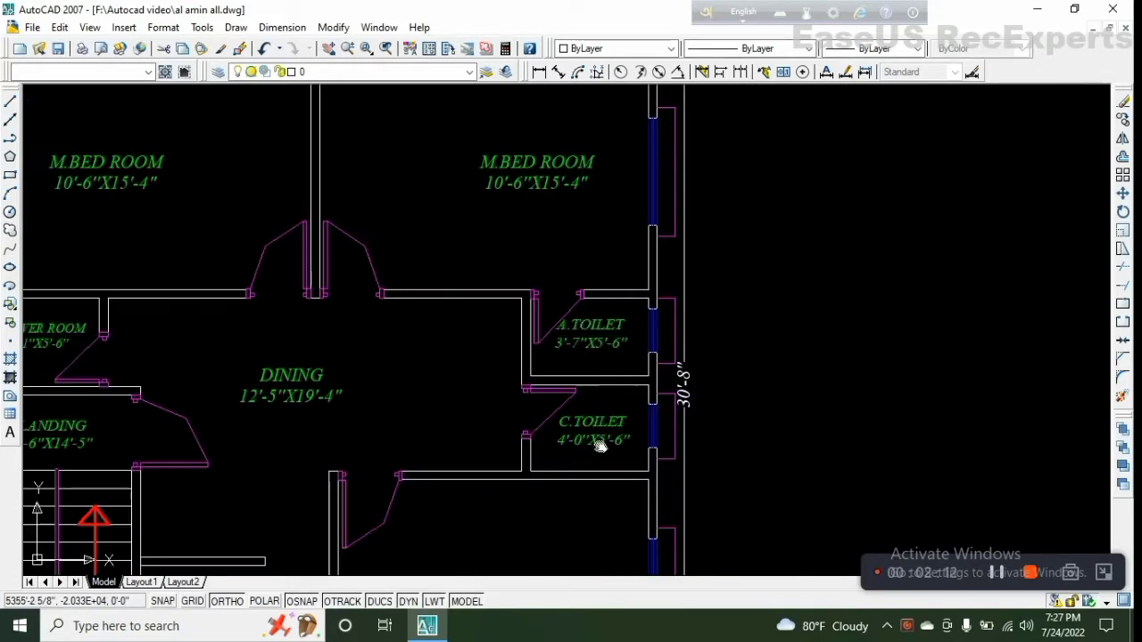
{"action": "middle_click_drag", "start_coordinate": [600, 446], "coordinate": [592, 362]}
{"action": "scroll", "coordinate": [591, 362], "scroll_direction": "up", "scroll_amount": 3}
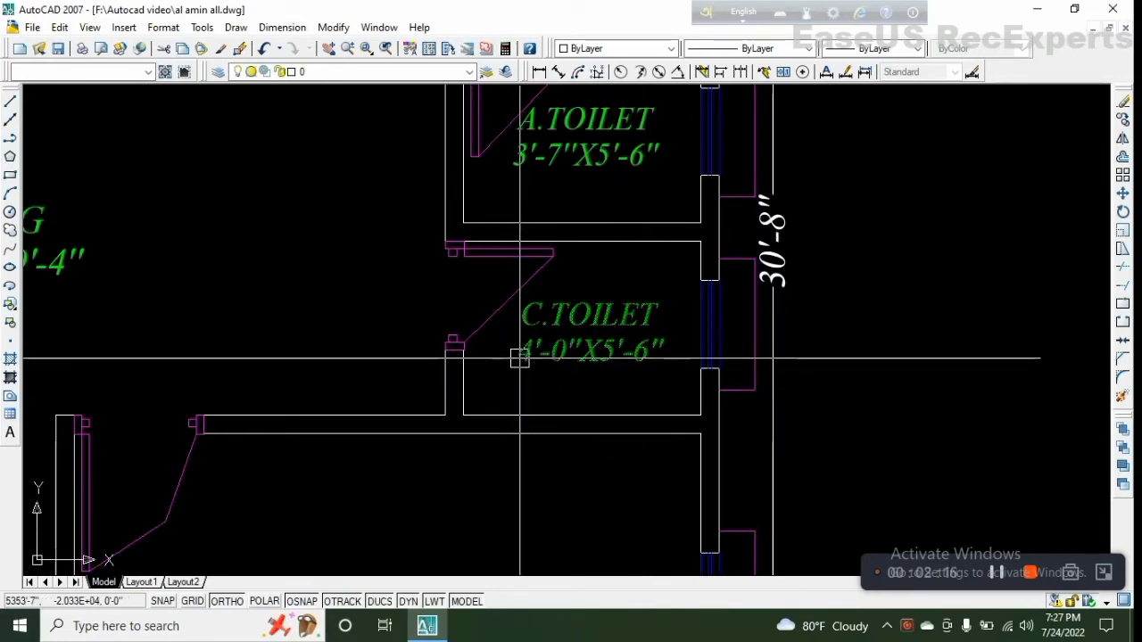
{"action": "scroll", "coordinate": [527, 364], "scroll_direction": "down", "scroll_amount": 3}
{"action": "middle_click_drag", "start_coordinate": [394, 401], "coordinate": [491, 285]}
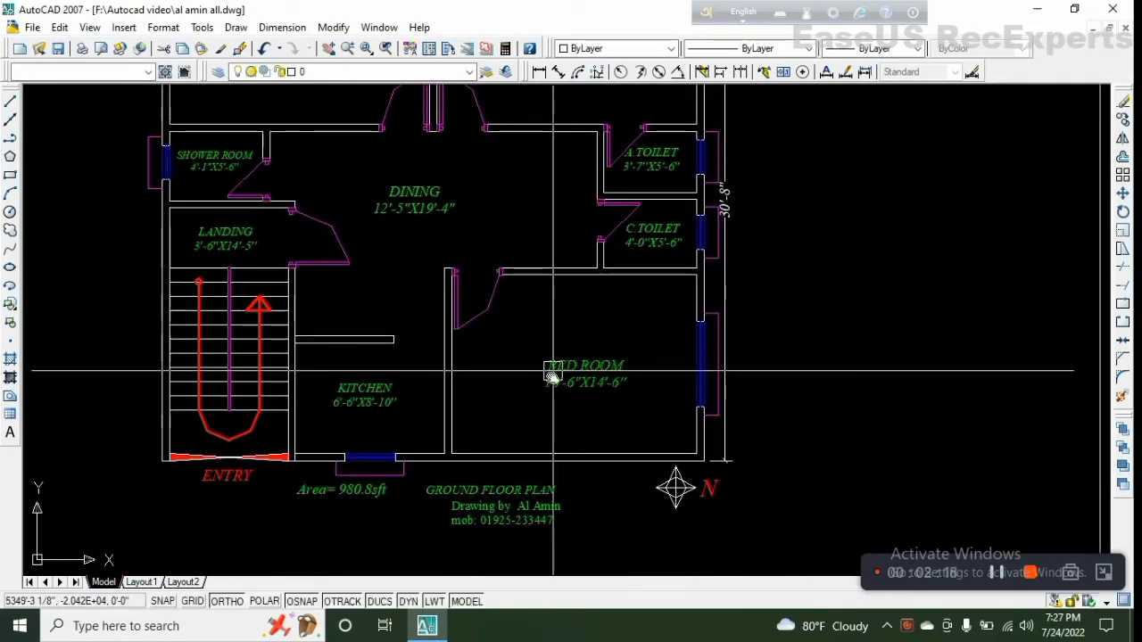
{"action": "scroll", "coordinate": [536, 378], "scroll_direction": "up", "scroll_amount": 2}
{"action": "middle_click_drag", "start_coordinate": [526, 381], "coordinate": [533, 415]}
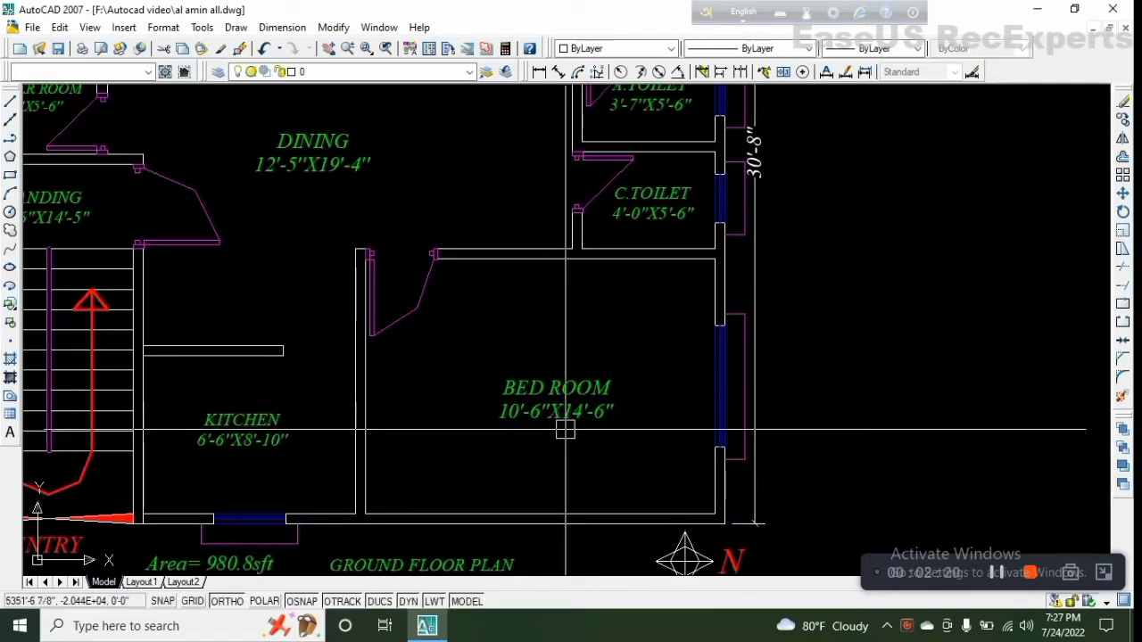
{"action": "scroll", "coordinate": [565, 429], "scroll_direction": "up", "scroll_amount": 1}
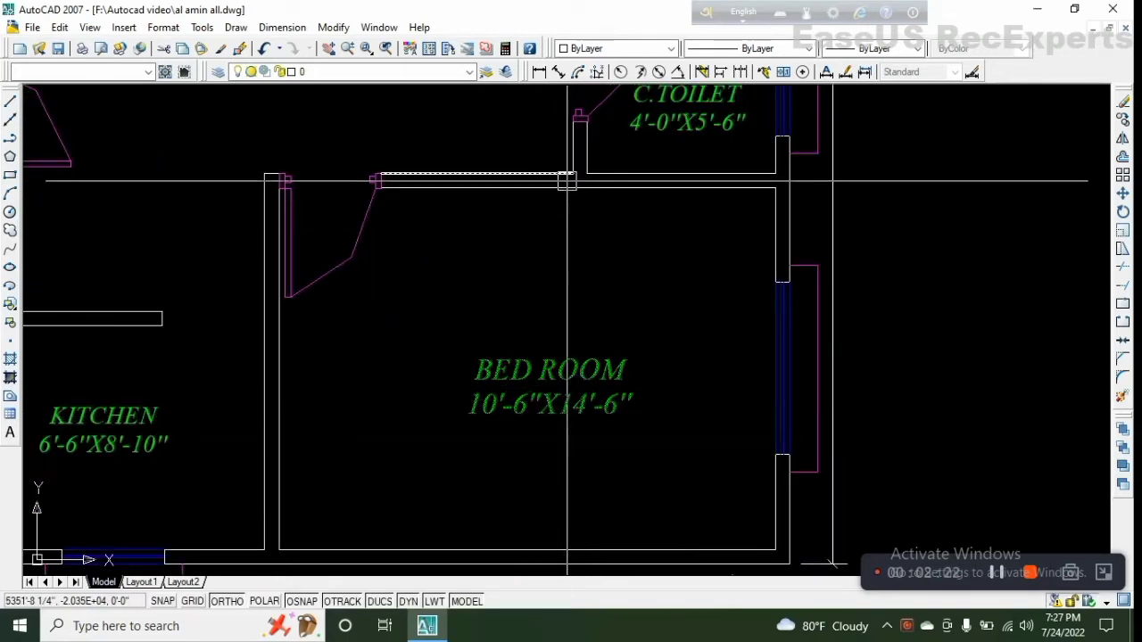
{"action": "middle_click_drag", "start_coordinate": [580, 413], "coordinate": [583, 332]}
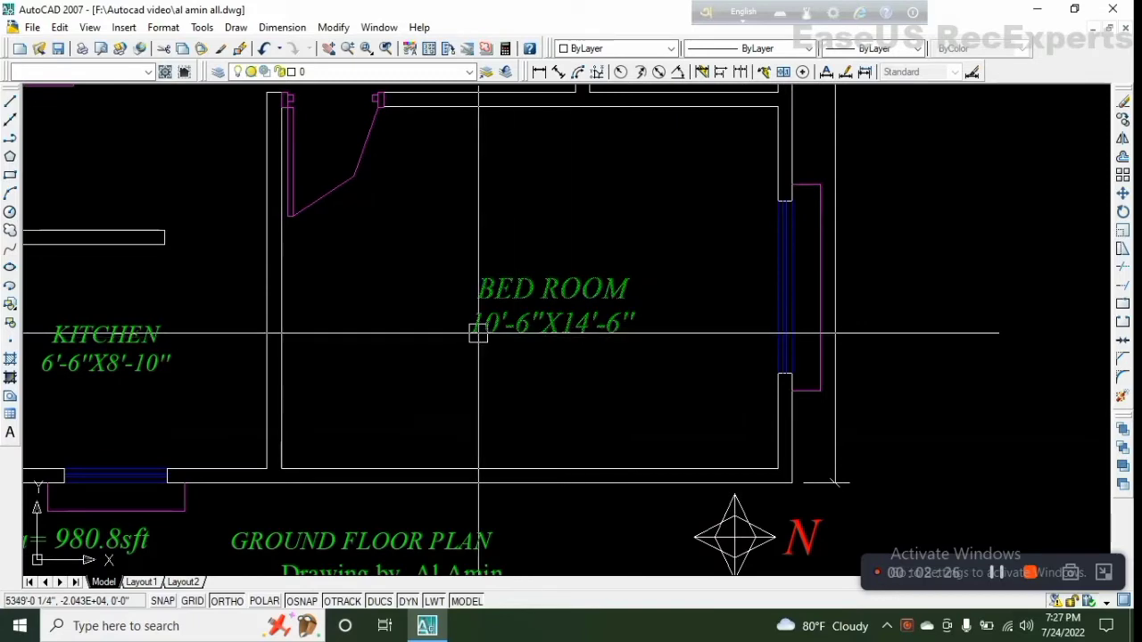
{"action": "scroll", "coordinate": [479, 333], "scroll_direction": "down", "scroll_amount": 4}
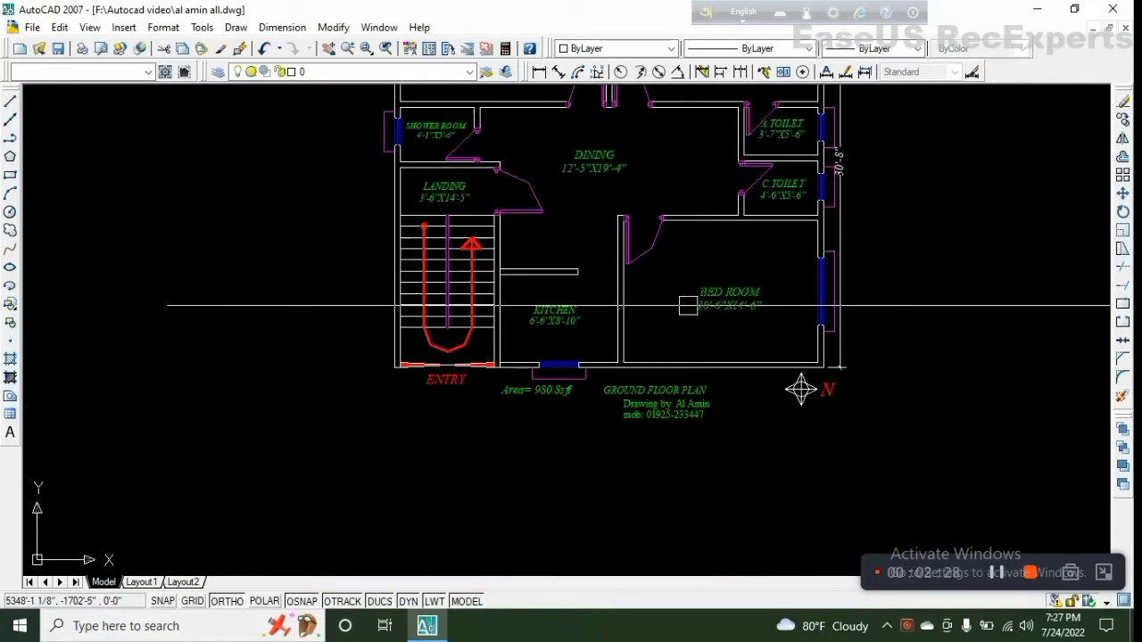
Step: Examine the size labels of the kitchen and of the shower room above the landing
{"action": "scroll", "coordinate": [553, 310], "scroll_direction": "up", "scroll_amount": 8}
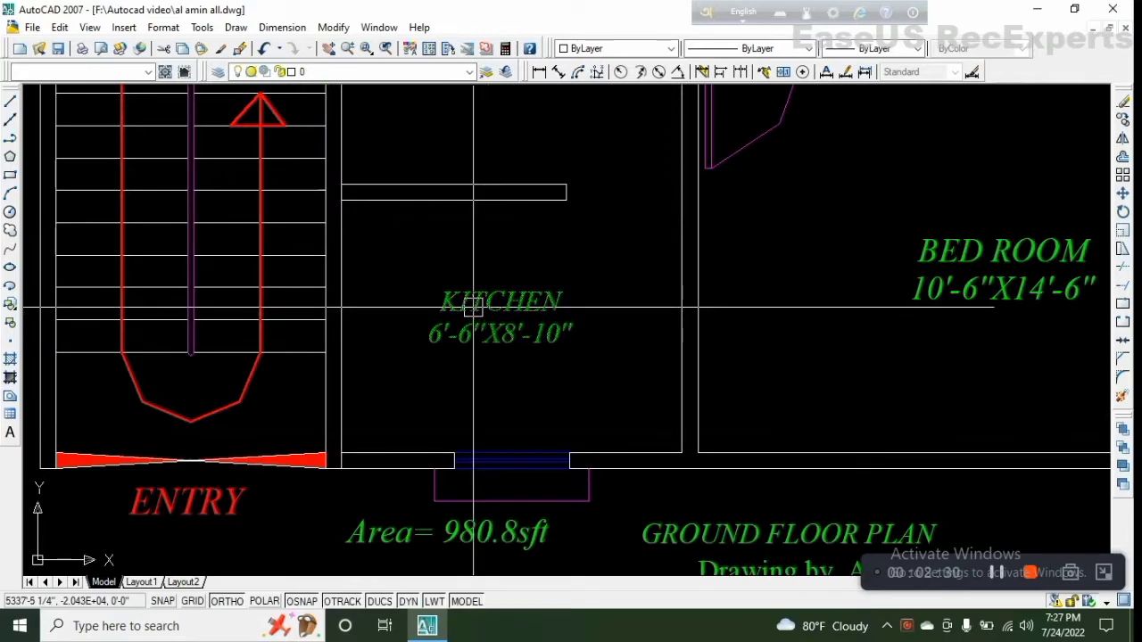
{"action": "scroll", "coordinate": [499, 312], "scroll_direction": "down", "scroll_amount": 3}
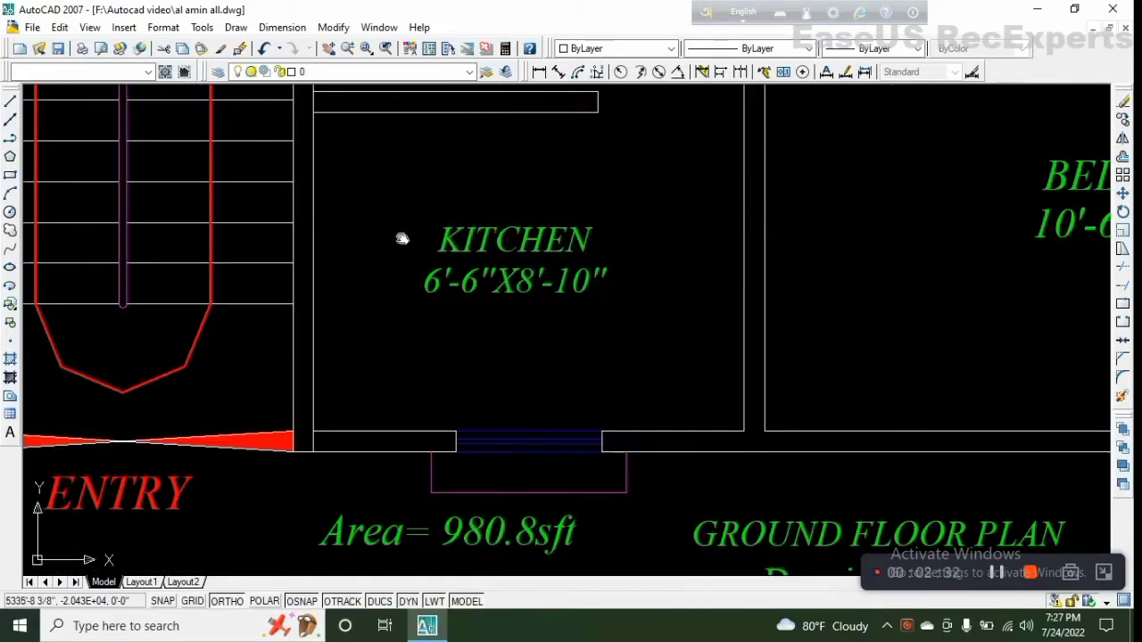
{"action": "middle_click_drag", "start_coordinate": [402, 239], "coordinate": [401, 254]}
{"action": "middle_click_drag", "start_coordinate": [604, 327], "coordinate": [585, 343]}
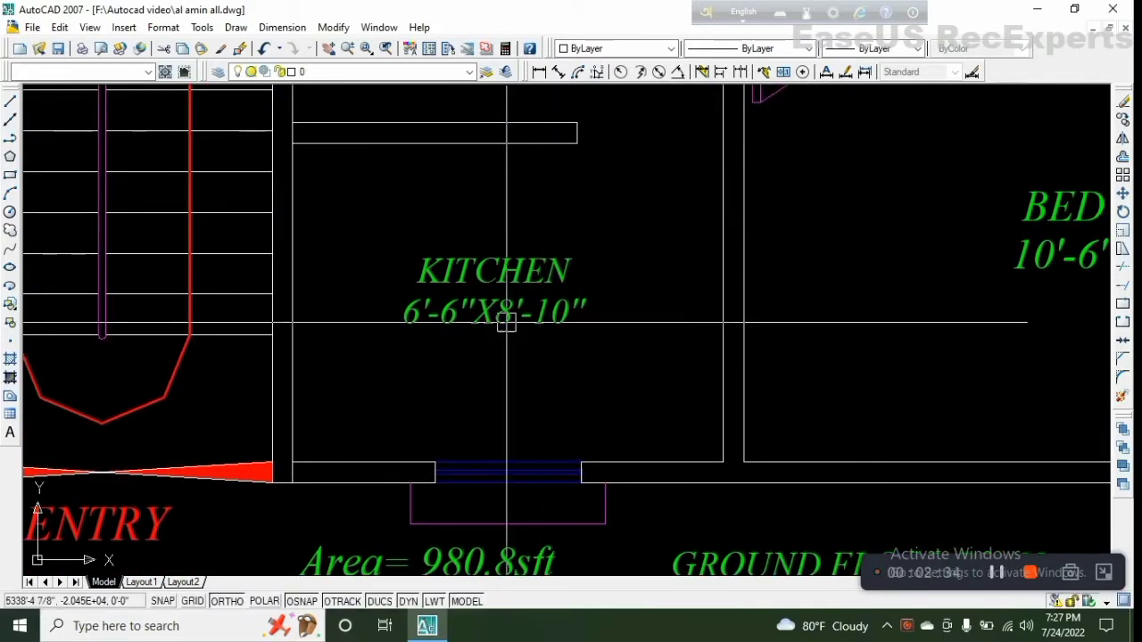
{"action": "scroll", "coordinate": [375, 192], "scroll_direction": "down", "scroll_amount": 5}
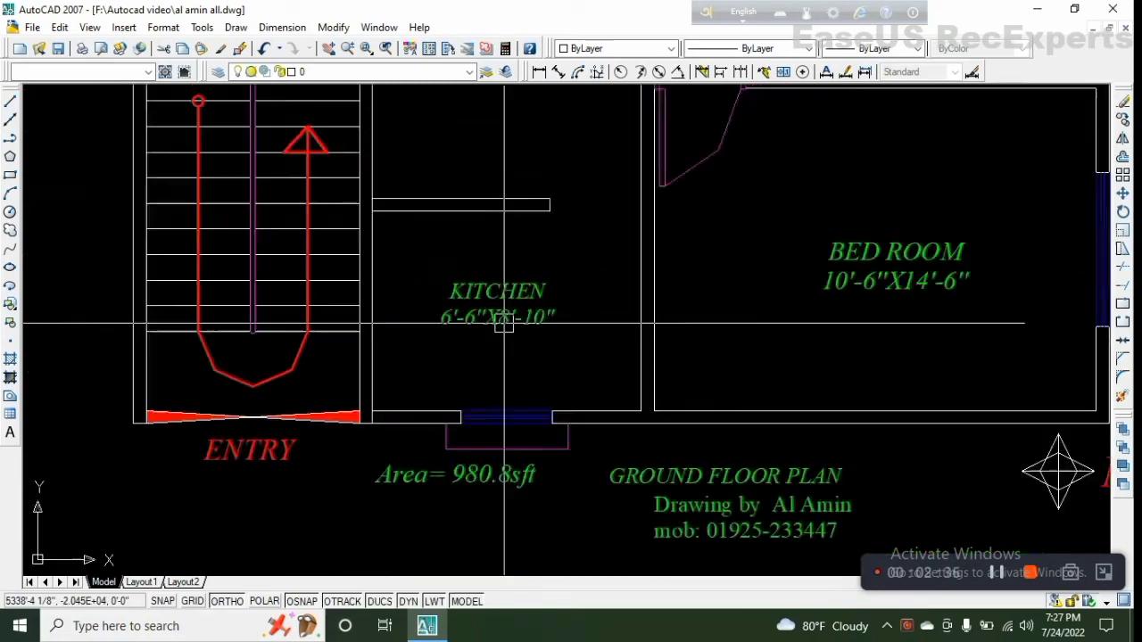
{"action": "middle_click_drag", "start_coordinate": [522, 248], "coordinate": [512, 306]}
{"action": "middle_click_drag", "start_coordinate": [408, 266], "coordinate": [766, 366]}
{"action": "scroll", "coordinate": [662, 300], "scroll_direction": "up", "scroll_amount": 4}
{"action": "middle_click_drag", "start_coordinate": [817, 307], "coordinate": [714, 323]}
{"action": "middle_click_drag", "start_coordinate": [568, 337], "coordinate": [593, 294]}
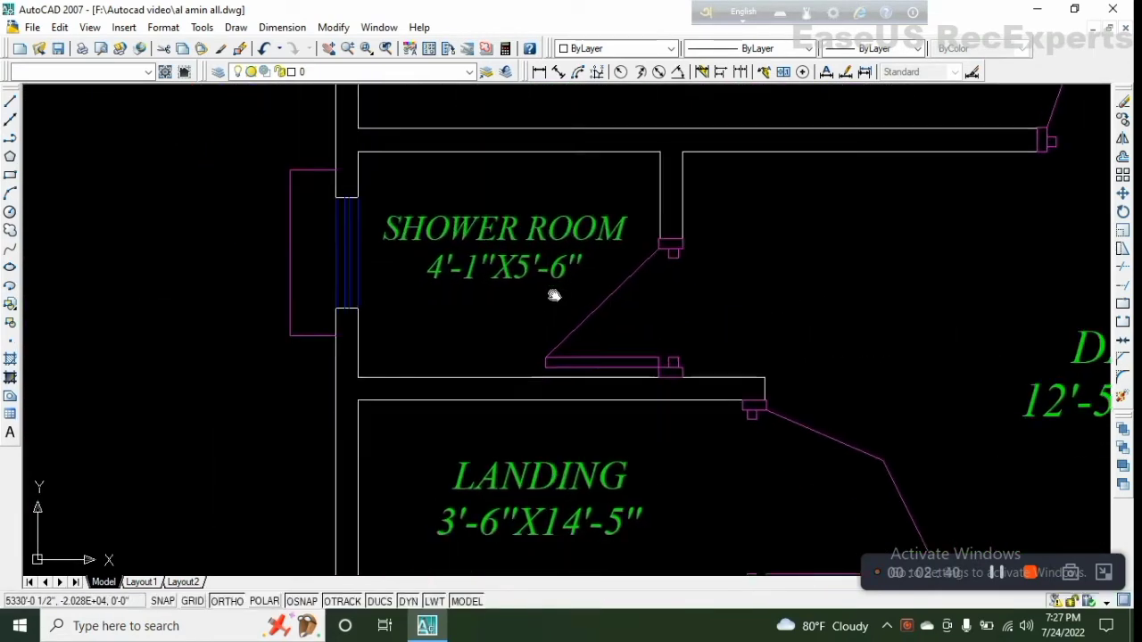
{"action": "middle_click_drag", "start_coordinate": [578, 228], "coordinate": [607, 239]}
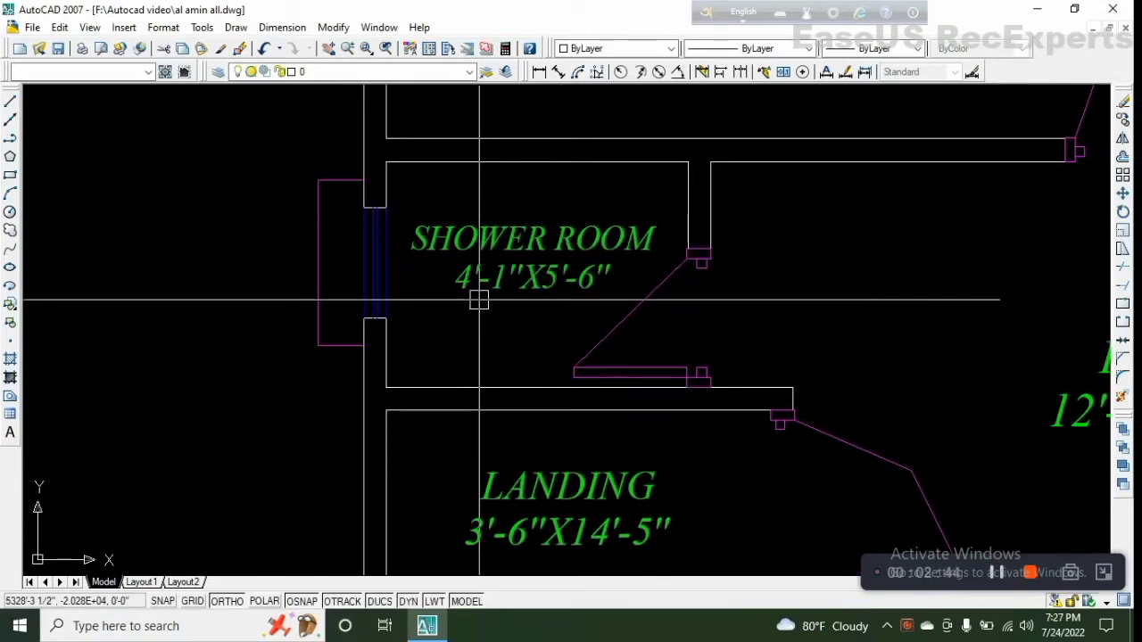
{"action": "scroll", "coordinate": [479, 301], "scroll_direction": "down", "scroll_amount": 2}
Step: Examine the dining area's size label and the two master bedrooms above it
{"action": "middle_click_drag", "start_coordinate": [740, 375], "coordinate": [515, 359]}
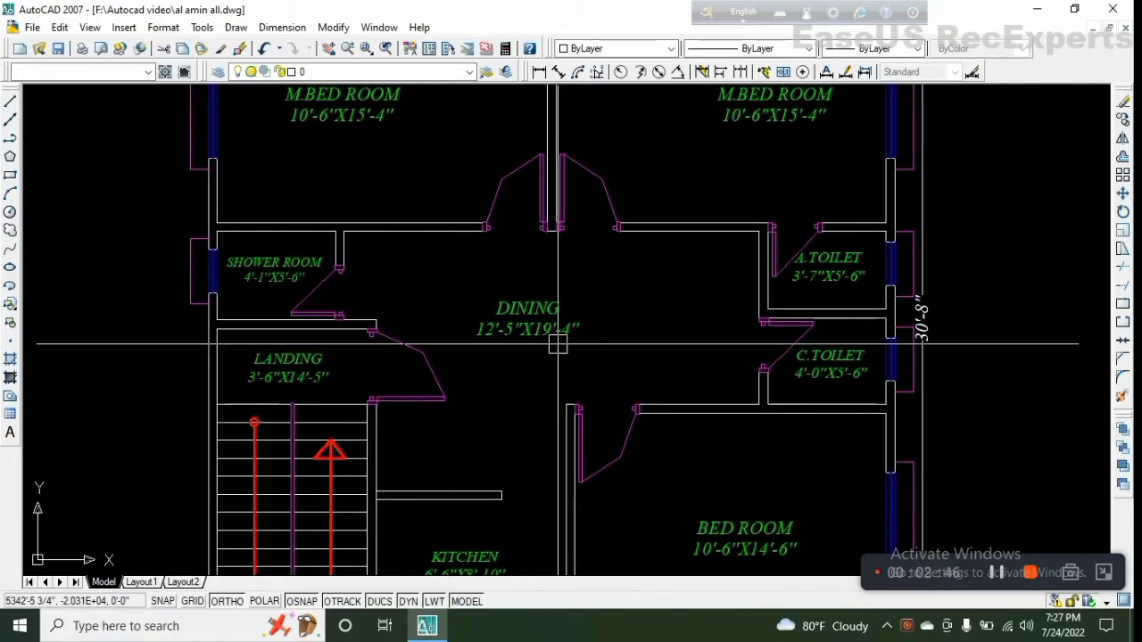
{"action": "scroll", "coordinate": [562, 341], "scroll_direction": "up", "scroll_amount": 2}
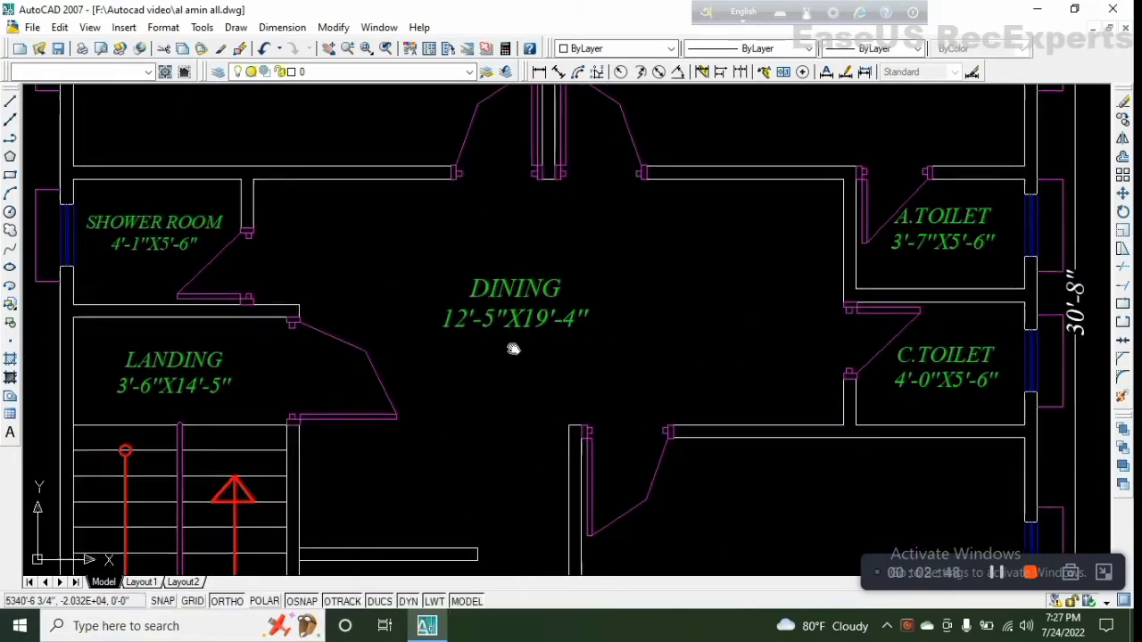
{"action": "middle_click_drag", "start_coordinate": [513, 347], "coordinate": [565, 311]}
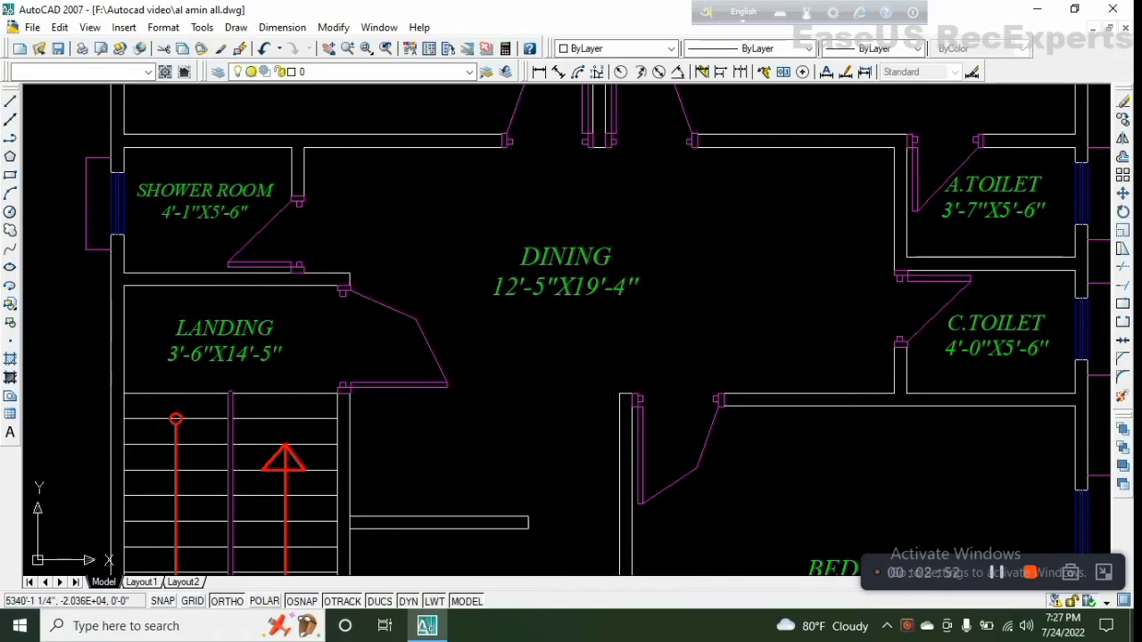
{"action": "scroll", "coordinate": [639, 330], "scroll_direction": "down", "scroll_amount": 4}
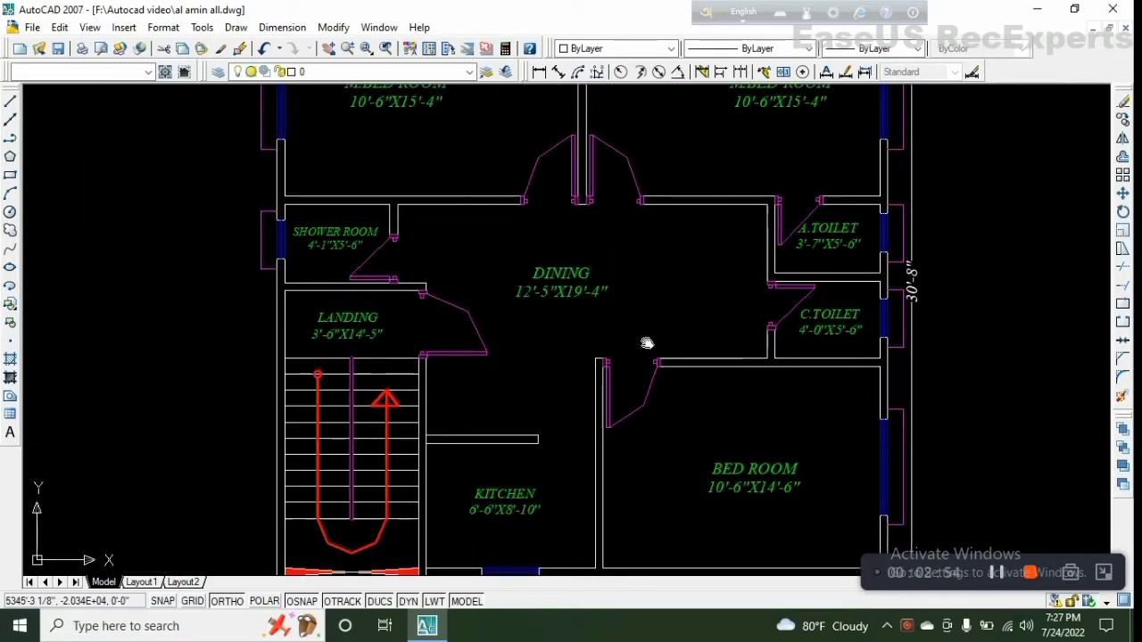
{"action": "middle_click_drag", "start_coordinate": [639, 323], "coordinate": [608, 375]}
{"action": "middle_click_drag", "start_coordinate": [581, 270], "coordinate": [636, 387]}
{"action": "scroll", "coordinate": [532, 283], "scroll_direction": "up", "scroll_amount": 3}
{"action": "scroll", "coordinate": [531, 283], "scroll_direction": "down", "scroll_amount": 5}
{"action": "middle_click_drag", "start_coordinate": [505, 348], "coordinate": [584, 303]}
{"action": "scroll", "coordinate": [541, 265], "scroll_direction": "up", "scroll_amount": 3}
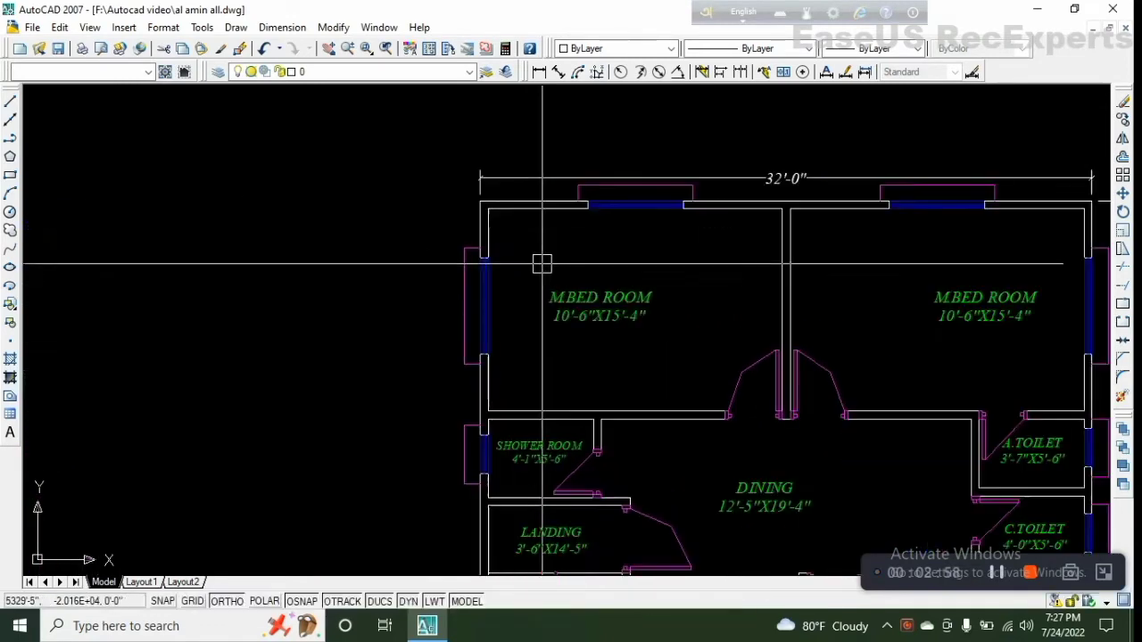
{"action": "middle_click_drag", "start_coordinate": [587, 257], "coordinate": [503, 274]}
{"action": "middle_click_drag", "start_coordinate": [832, 337], "coordinate": [618, 272]}
{"action": "scroll", "coordinate": [671, 258], "scroll_direction": "down", "scroll_amount": 3}
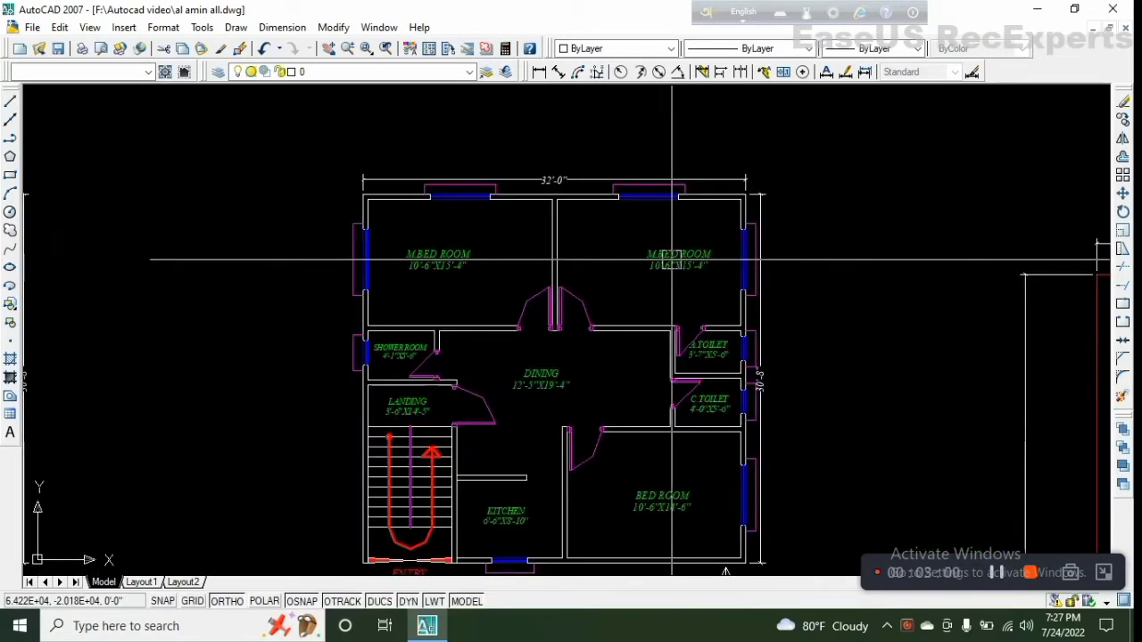
Step: Examine the lower bedroom, the north symbol and the title and area notes beneath the ground floor plan
{"action": "middle_click_drag", "start_coordinate": [709, 399], "coordinate": [711, 210]}
{"action": "scroll", "coordinate": [704, 370], "scroll_direction": "up", "scroll_amount": 3}
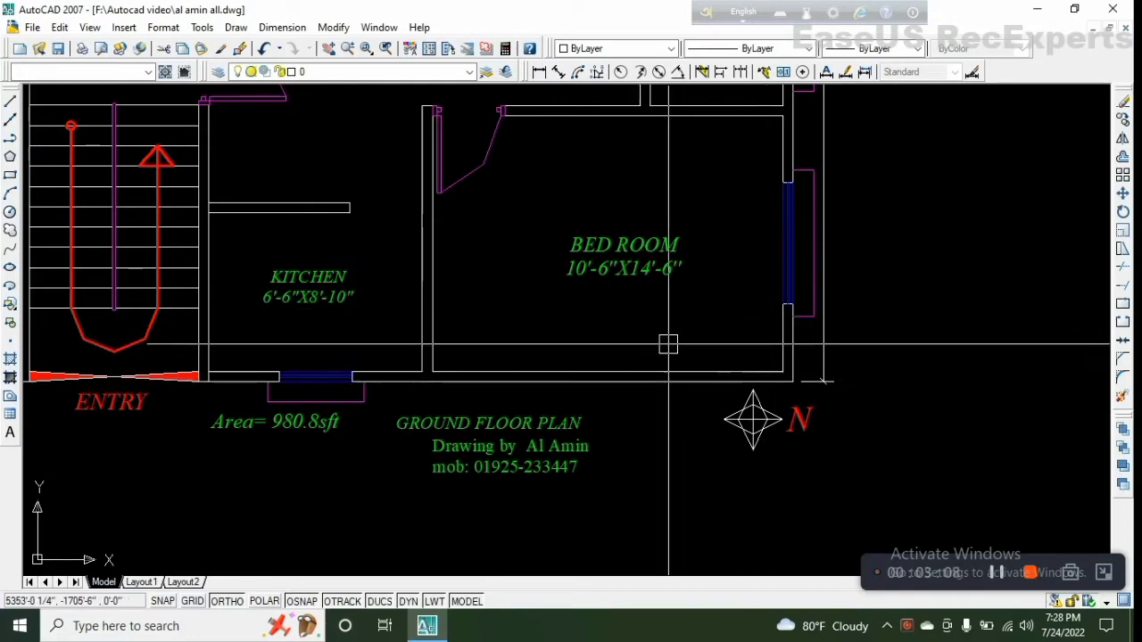
{"action": "middle_click_drag", "start_coordinate": [676, 407], "coordinate": [645, 354]}
{"action": "scroll", "coordinate": [682, 350], "scroll_direction": "down", "scroll_amount": 4}
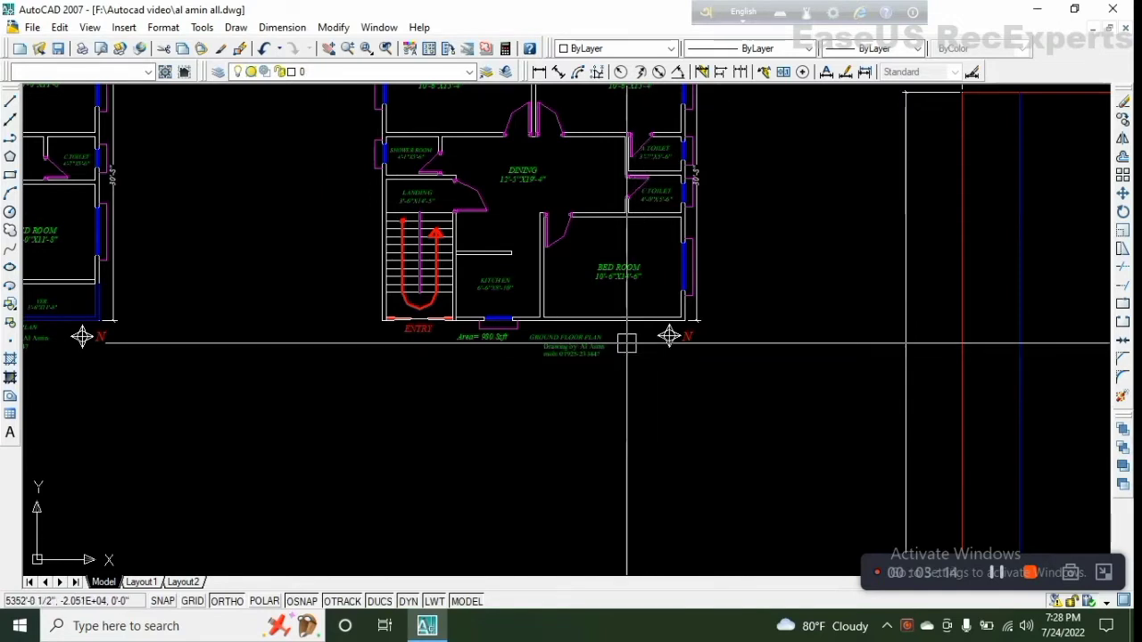
{"action": "middle_click_drag", "start_coordinate": [626, 343], "coordinate": [523, 339]}
{"action": "scroll", "coordinate": [581, 349], "scroll_direction": "up", "scroll_amount": 3}
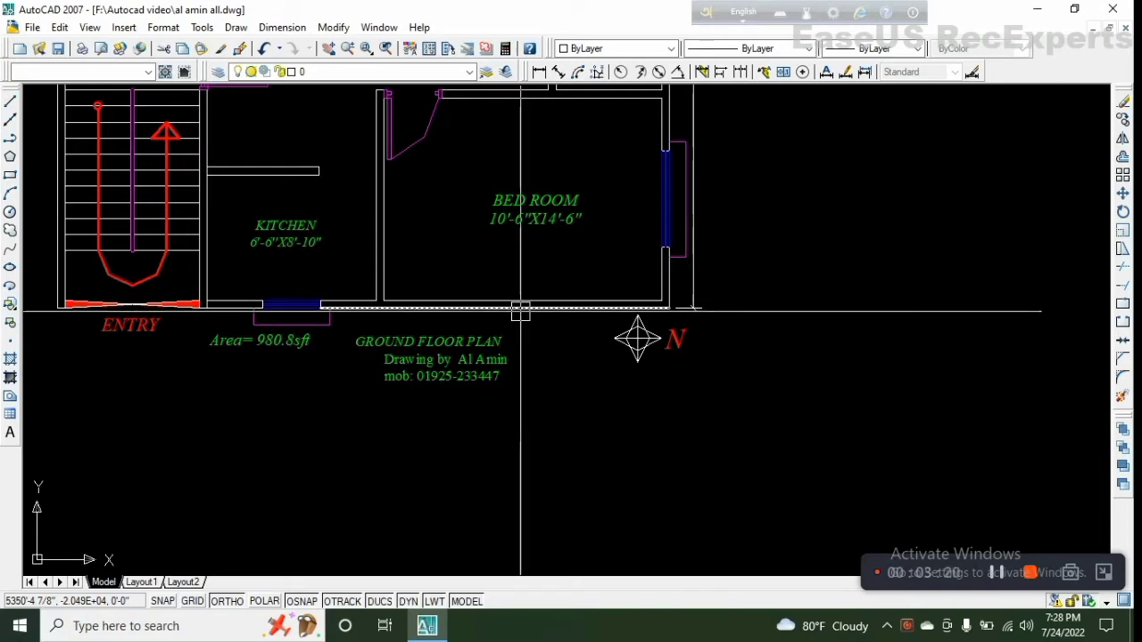
{"action": "scroll", "coordinate": [521, 312], "scroll_direction": "up", "scroll_amount": 3}
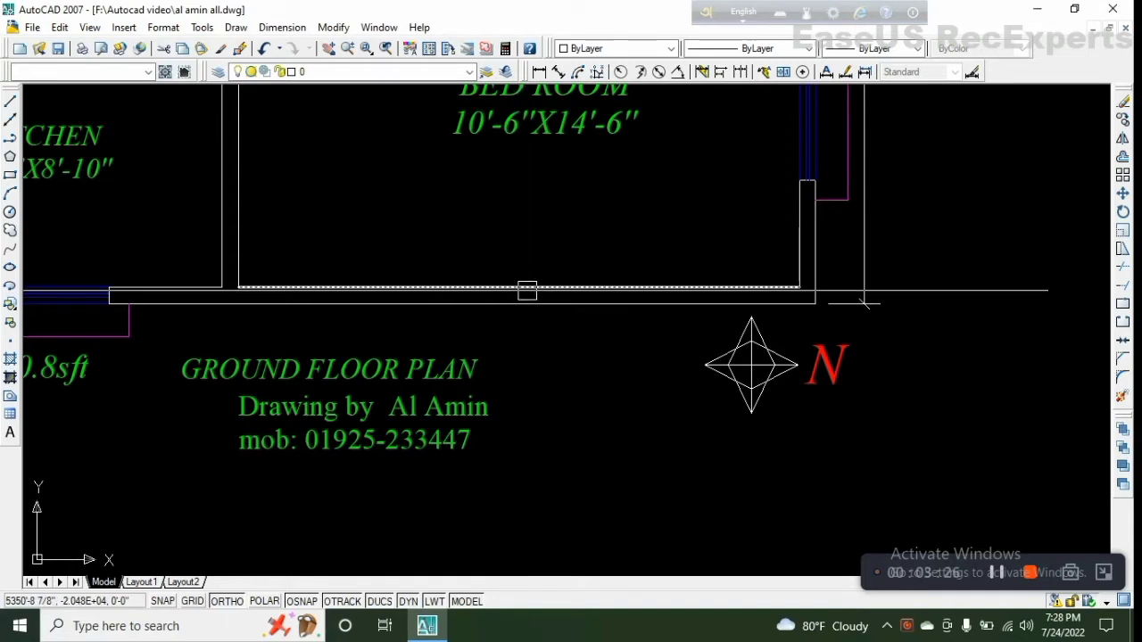
{"action": "scroll", "coordinate": [541, 306], "scroll_direction": "down", "scroll_amount": 5}
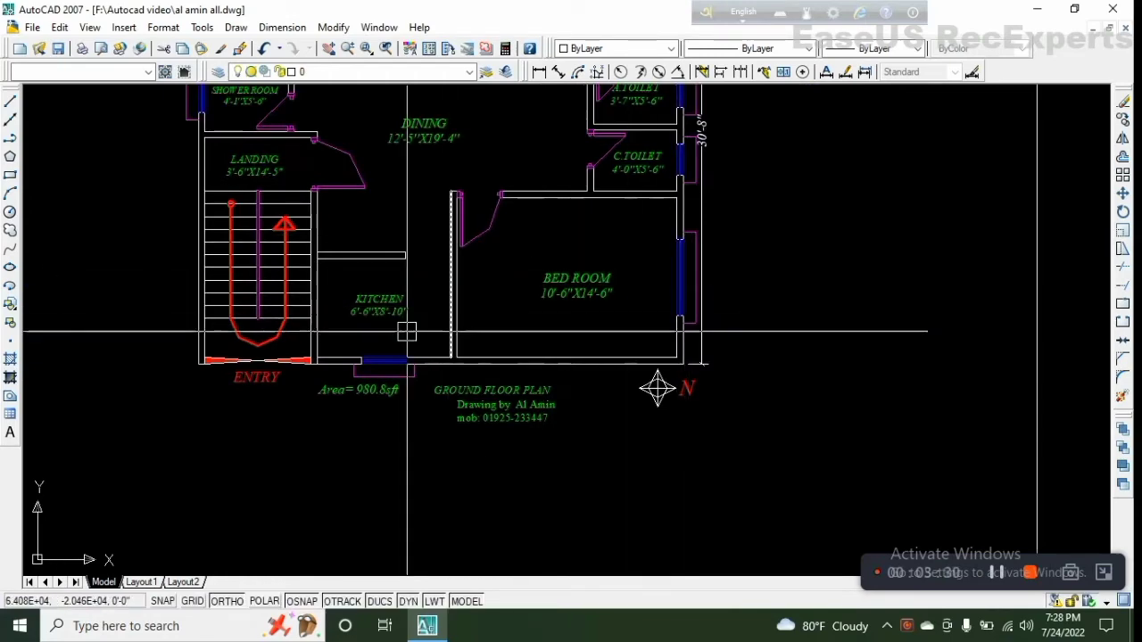
Step: Review the whole ground floor plan with its overall width and height dimensions
{"action": "middle_click_drag", "start_coordinate": [675, 331], "coordinate": [898, 280]}
{"action": "scroll", "coordinate": [630, 278], "scroll_direction": "up", "scroll_amount": 3}
{"action": "scroll", "coordinate": [559, 388], "scroll_direction": "down", "scroll_amount": 4}
{"action": "middle_click_drag", "start_coordinate": [582, 331], "coordinate": [573, 386]}
{"action": "middle_click_drag", "start_coordinate": [765, 354], "coordinate": [670, 394]}
{"action": "middle_click_drag", "start_coordinate": [701, 166], "coordinate": [725, 239]}
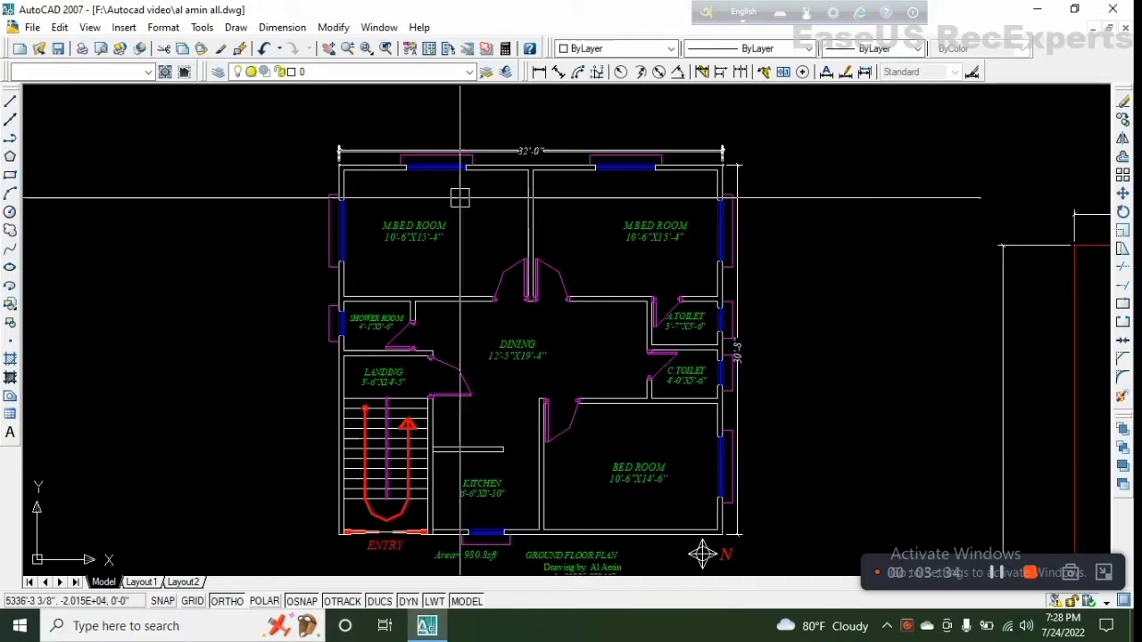
{"action": "middle_click_drag", "start_coordinate": [406, 249], "coordinate": [471, 211]}
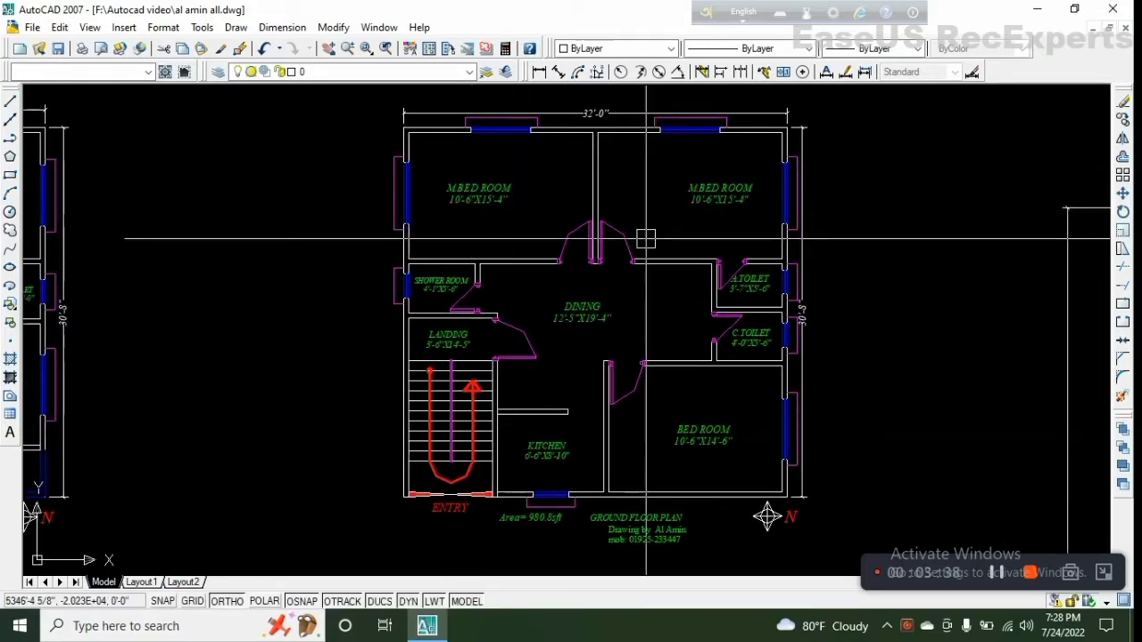
{"action": "scroll", "coordinate": [645, 237], "scroll_direction": "up", "scroll_amount": 3}
{"action": "scroll", "coordinate": [573, 339], "scroll_direction": "down", "scroll_amount": 4}
{"action": "scroll", "coordinate": [573, 339], "scroll_direction": "up", "scroll_amount": 3}
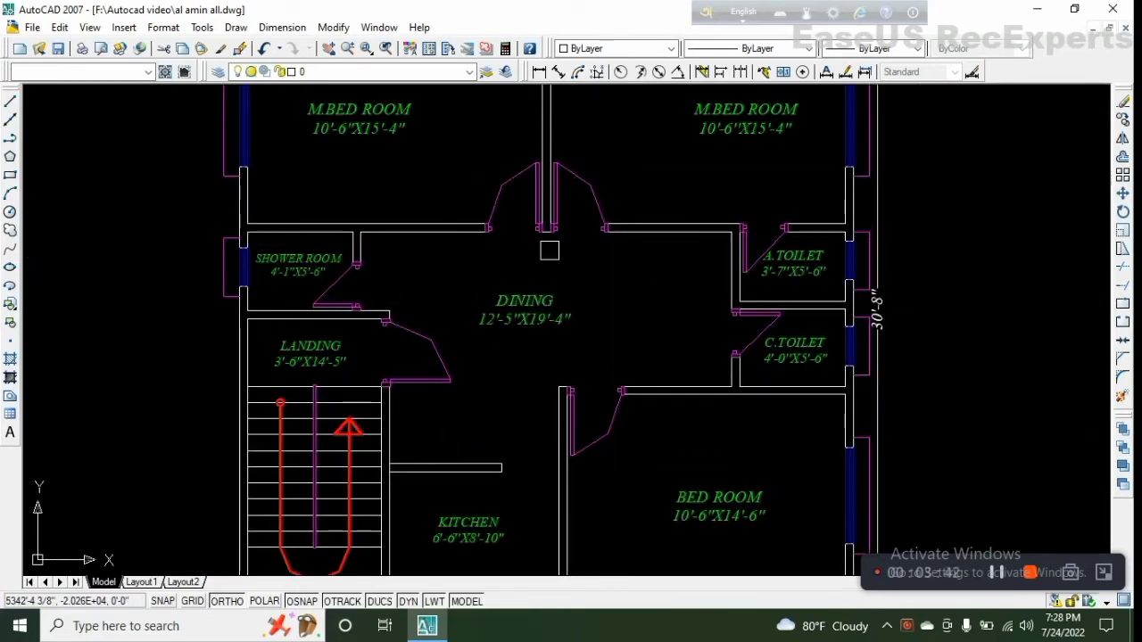
Step: Examine the landing, staircase and entry, and how the dining area connects to the surrounding rooms
{"action": "middle_click_drag", "start_coordinate": [466, 315], "coordinate": [619, 278]}
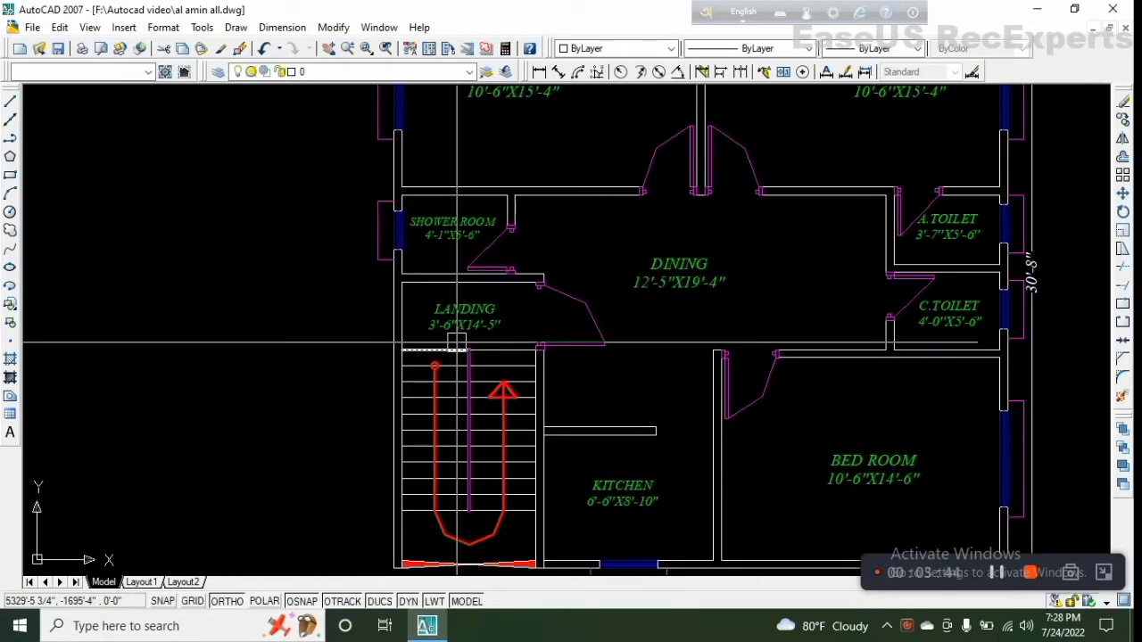
{"action": "scroll", "coordinate": [506, 345], "scroll_direction": "down", "scroll_amount": 2}
{"action": "middle_click_drag", "start_coordinate": [479, 368], "coordinate": [509, 240]}
{"action": "scroll", "coordinate": [475, 245], "scroll_direction": "up", "scroll_amount": 3}
{"action": "scroll", "coordinate": [515, 349], "scroll_direction": "down", "scroll_amount": 2}
{"action": "scroll", "coordinate": [514, 427], "scroll_direction": "up", "scroll_amount": 3}
{"action": "scroll", "coordinate": [511, 410], "scroll_direction": "down", "scroll_amount": 2}
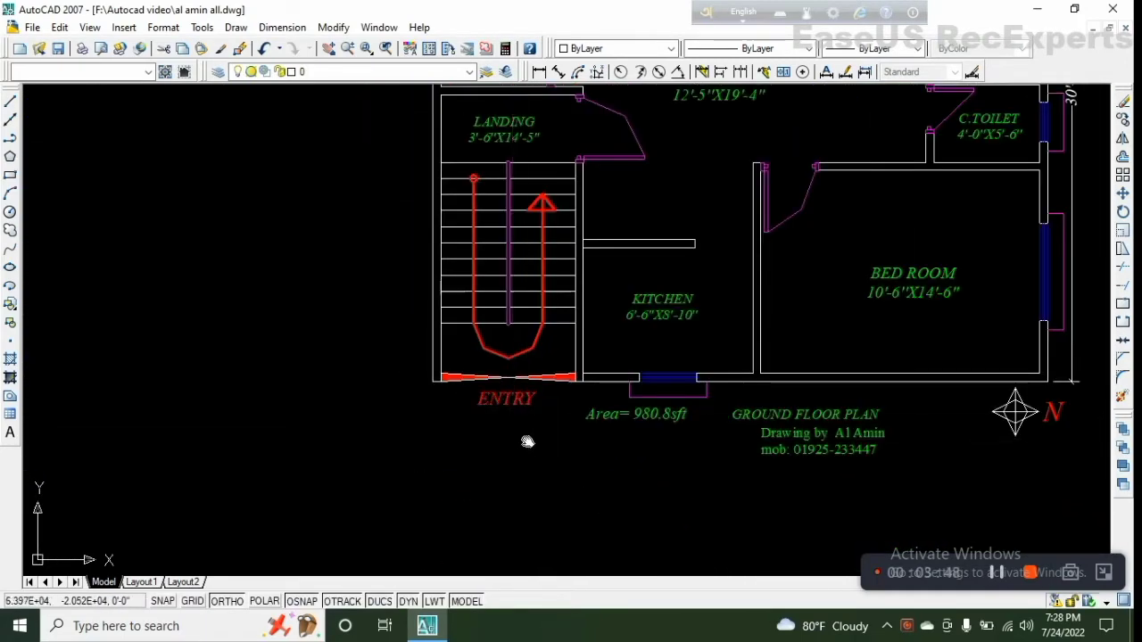
{"action": "middle_click_drag", "start_coordinate": [527, 440], "coordinate": [507, 412]}
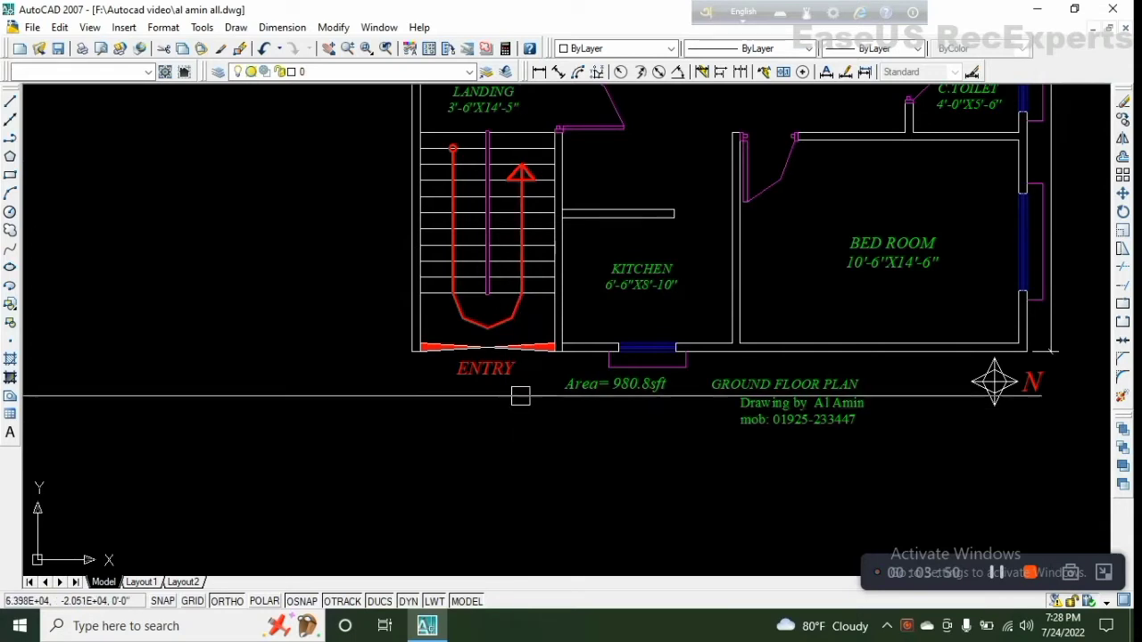
{"action": "middle_click_drag", "start_coordinate": [523, 314], "coordinate": [534, 424]}
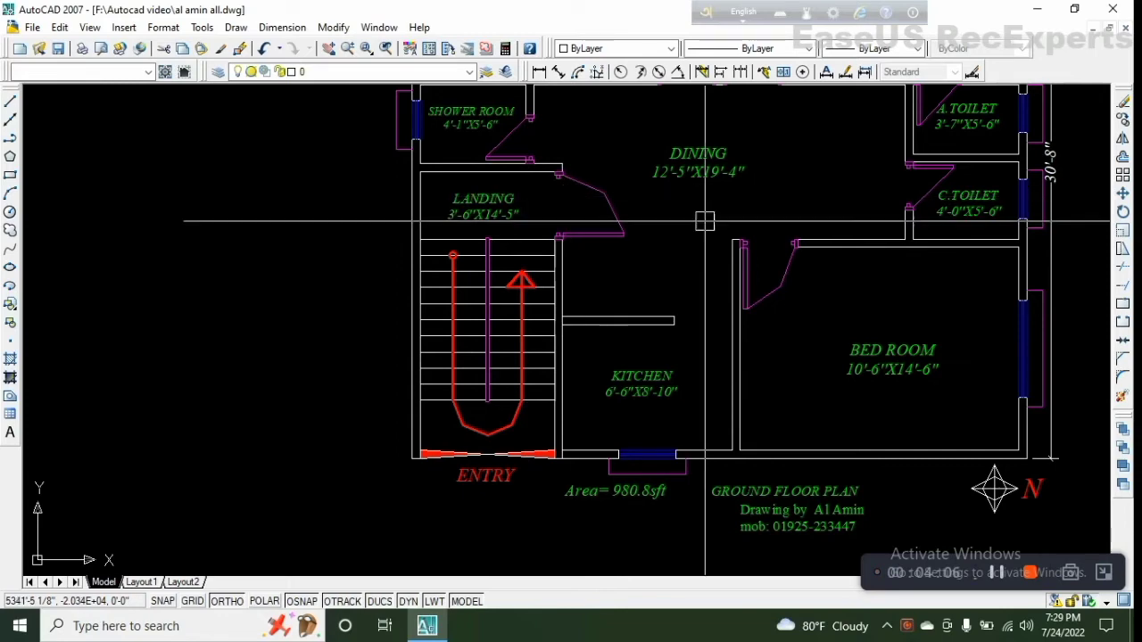
{"action": "middle_click_drag", "start_coordinate": [691, 163], "coordinate": [523, 252]}
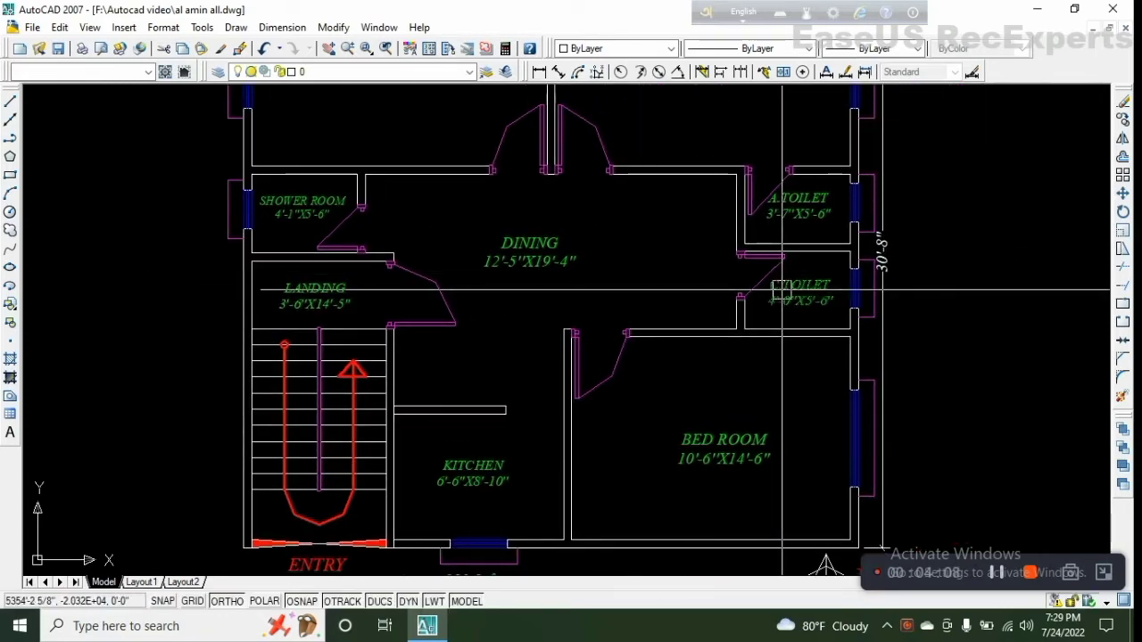
{"action": "middle_click_drag", "start_coordinate": [730, 105], "coordinate": [726, 168]}
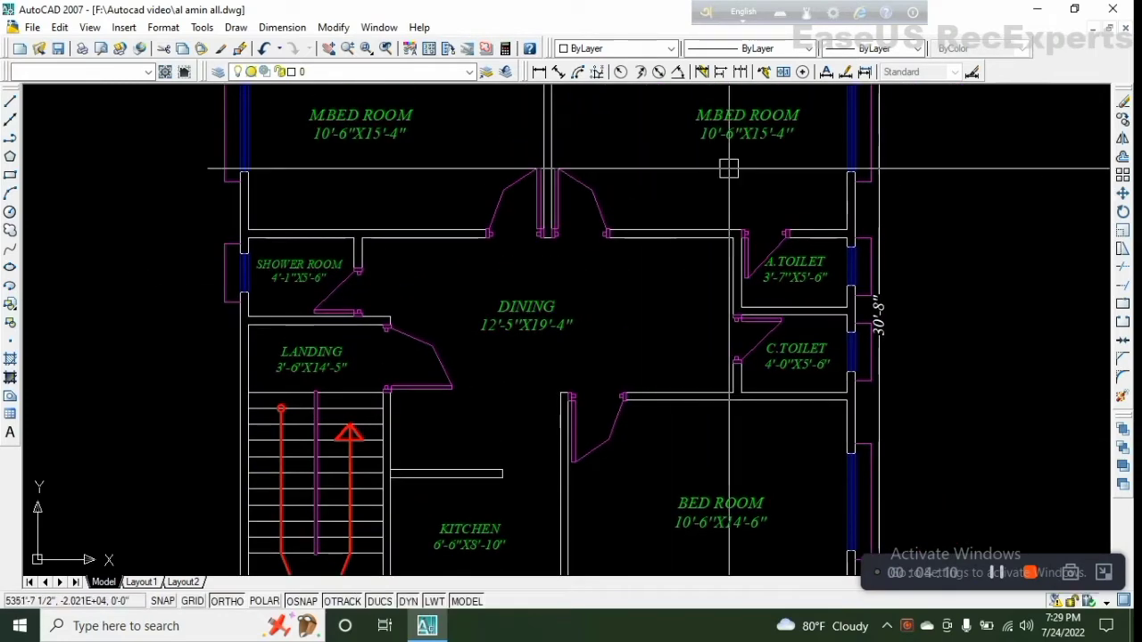
{"action": "middle_click_drag", "start_coordinate": [759, 284], "coordinate": [742, 115]}
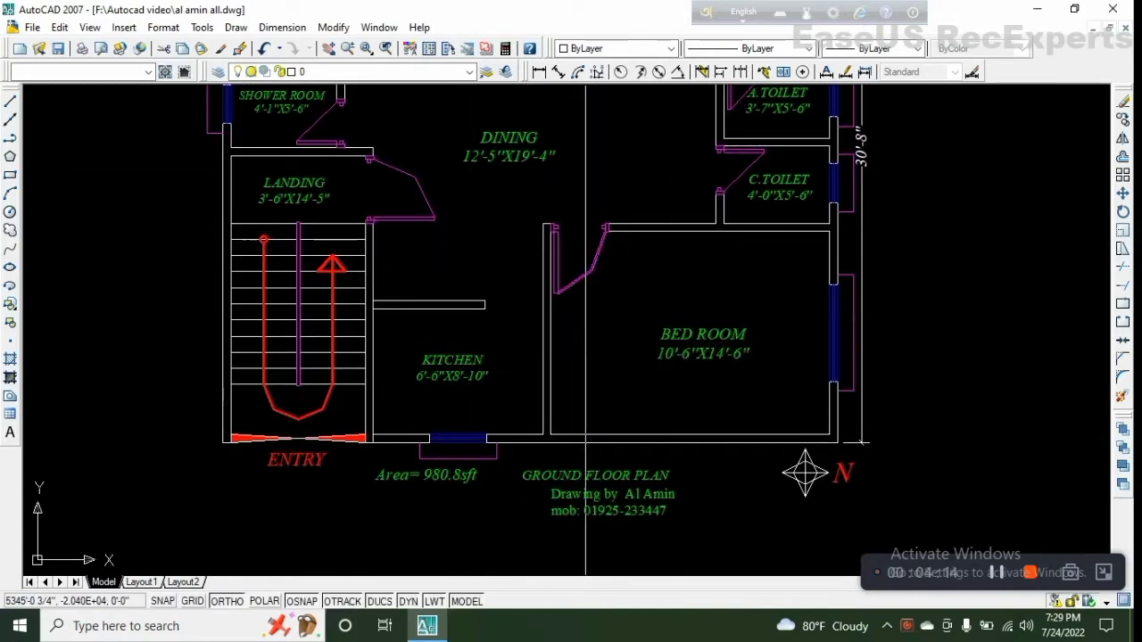
Step: Examine the title and drawing credit notes beneath the ground floor plan, and the adjoining kitchen and stair entry
{"action": "middle_click_drag", "start_coordinate": [625, 336], "coordinate": [665, 299]}
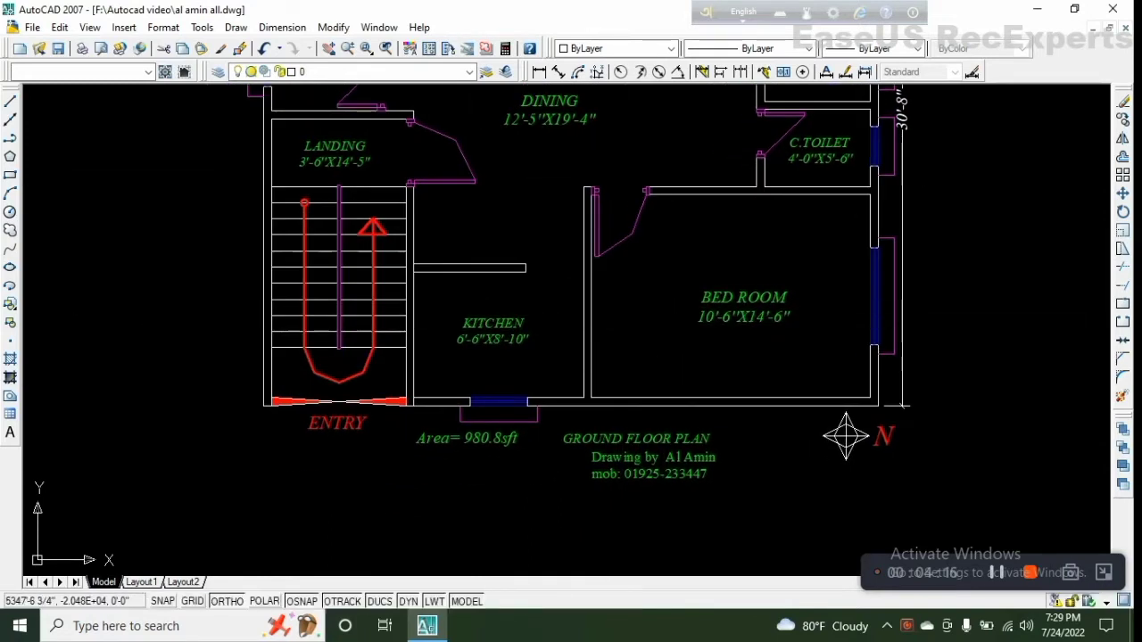
{"action": "middle_click_drag", "start_coordinate": [646, 455], "coordinate": [605, 349]}
{"action": "scroll", "coordinate": [606, 350], "scroll_direction": "up", "scroll_amount": 5}
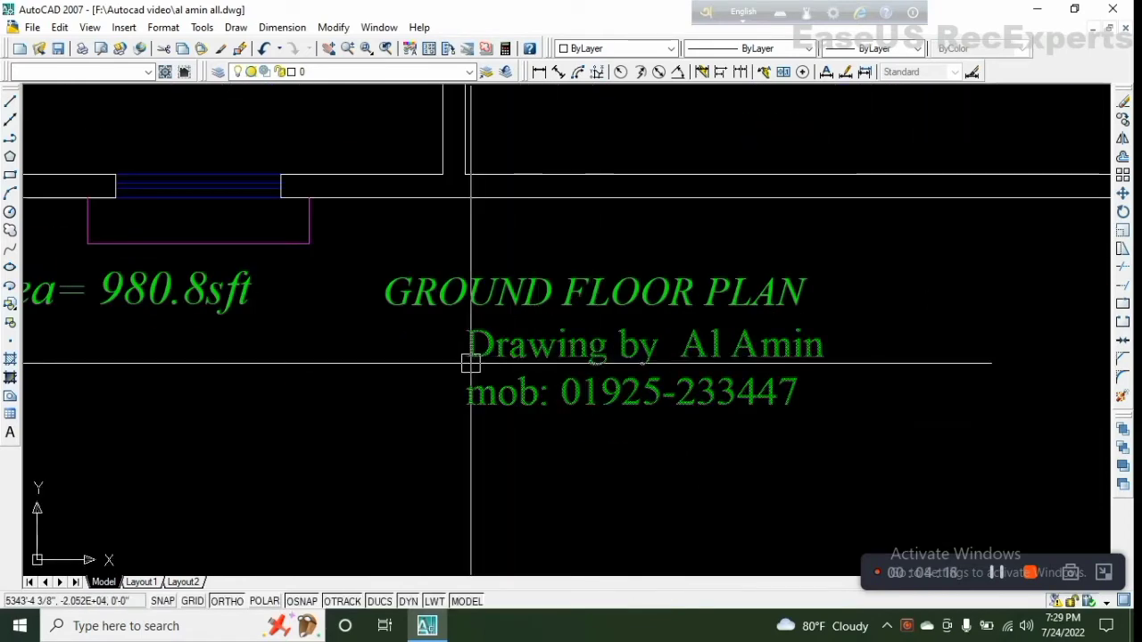
{"action": "scroll", "coordinate": [471, 363], "scroll_direction": "down", "scroll_amount": 6}
{"action": "middle_click_drag", "start_coordinate": [419, 360], "coordinate": [531, 393]}
{"action": "scroll", "coordinate": [442, 384], "scroll_direction": "up", "scroll_amount": 3}
{"action": "middle_click_drag", "start_coordinate": [442, 384], "coordinate": [517, 452]}
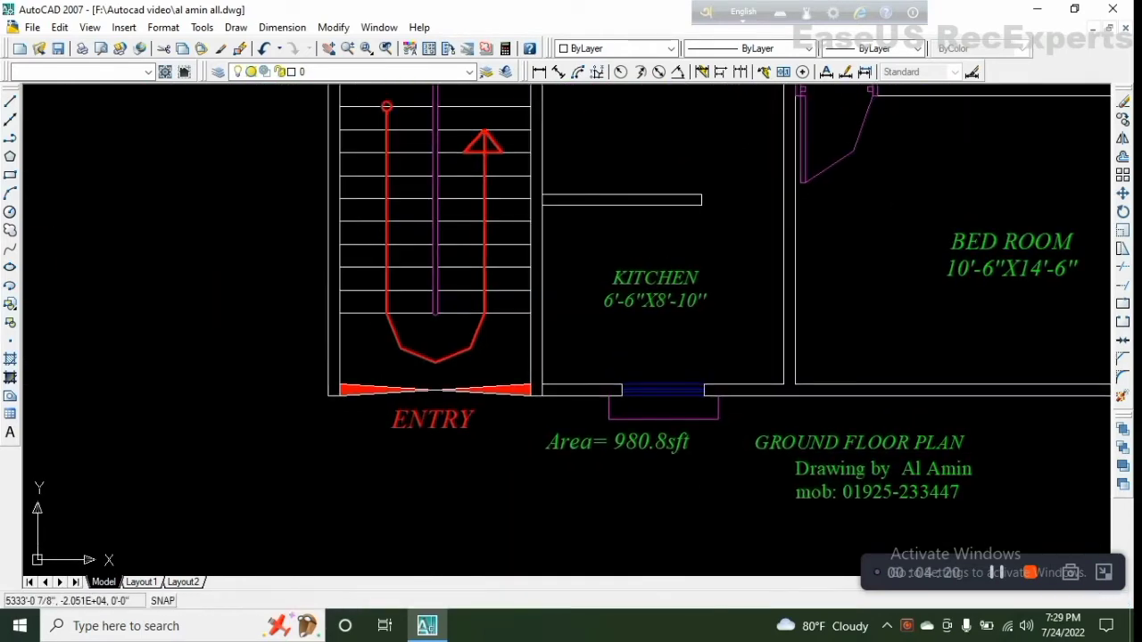
Step: Follow the staircase from the entry up to the landing, checking the landing's size label and the stair direction arrow
{"action": "middle_click_drag", "start_coordinate": [447, 412], "coordinate": [455, 495]}
{"action": "middle_click_drag", "start_coordinate": [525, 200], "coordinate": [496, 386]}
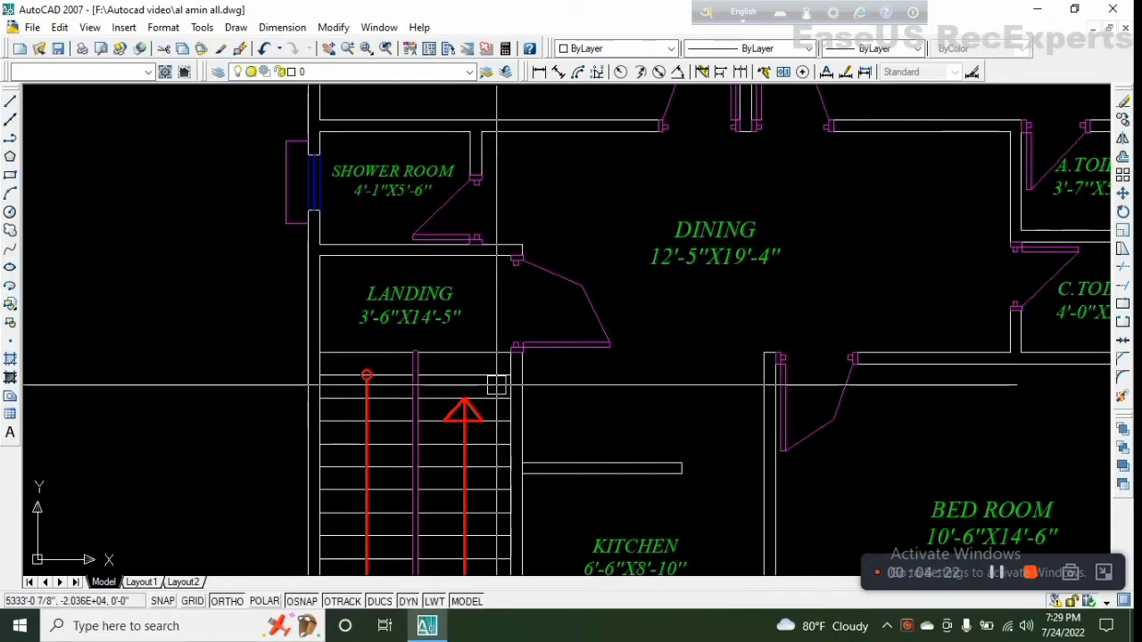
{"action": "scroll", "coordinate": [415, 328], "scroll_direction": "up", "scroll_amount": 3}
{"action": "middle_click_drag", "start_coordinate": [401, 331], "coordinate": [480, 327]}
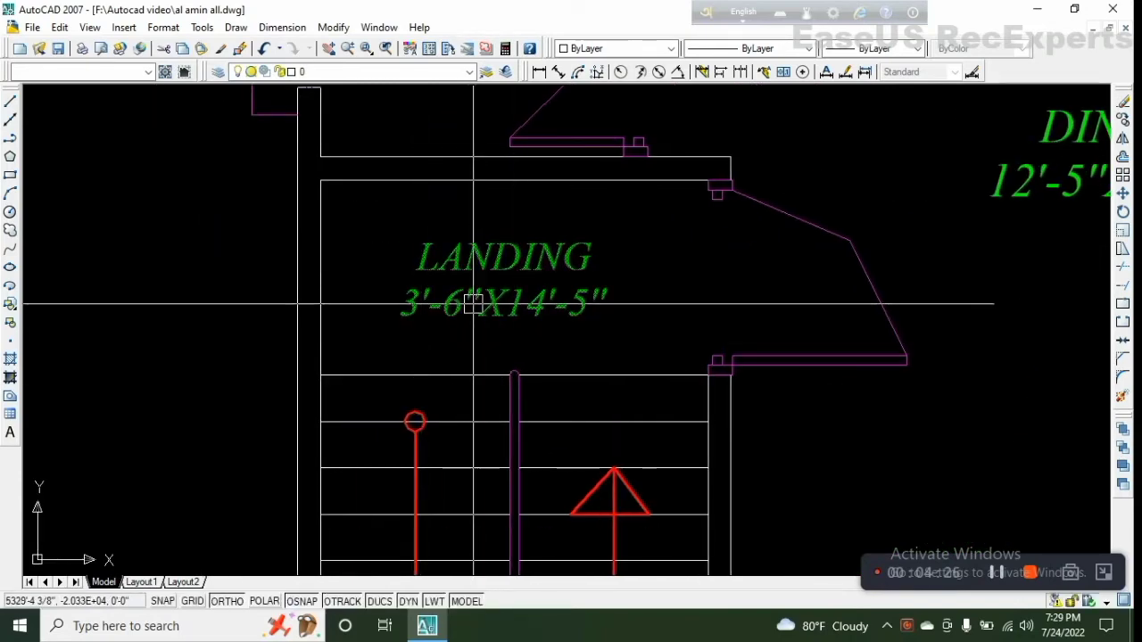
{"action": "middle_click_drag", "start_coordinate": [576, 224], "coordinate": [538, 185]}
{"action": "scroll", "coordinate": [496, 183], "scroll_direction": "down", "scroll_amount": 4}
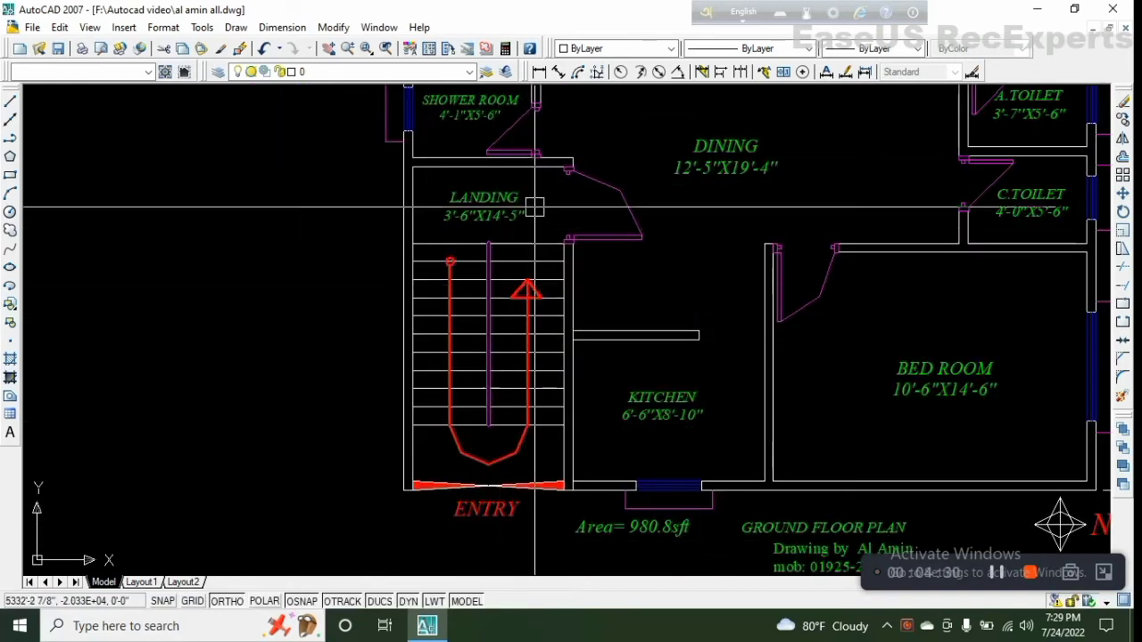
{"action": "scroll", "coordinate": [530, 200], "scroll_direction": "up", "scroll_amount": 2}
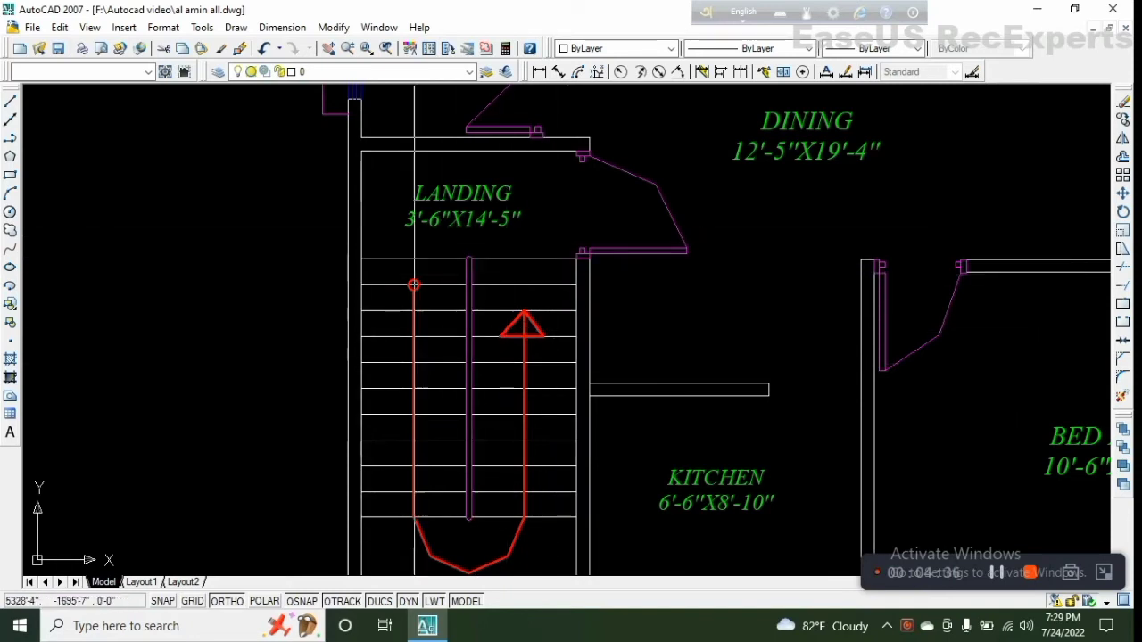
{"action": "scroll", "coordinate": [555, 388], "scroll_direction": "down", "scroll_amount": 4}
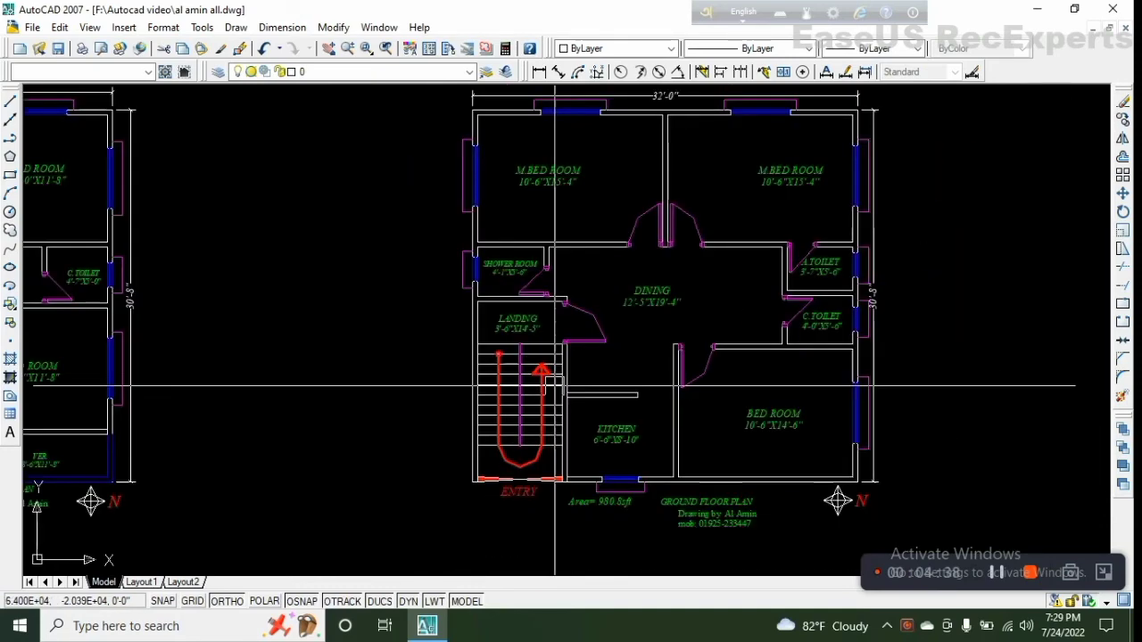
Step: Examine the ground floor plan's attached and common toilets and the two master bedrooms with their doors and windows
{"action": "middle_click_drag", "start_coordinate": [555, 387], "coordinate": [418, 388]}
{"action": "scroll", "coordinate": [493, 322], "scroll_direction": "down", "scroll_amount": 2}
{"action": "mouse_move", "coordinate": [492, 322]}
{"action": "middle_mouse_down"}
{"action": "mouse_move", "coordinate": [476, 341]}
{"action": "mouse_move", "coordinate": [492, 359]}
{"action": "mouse_move", "coordinate": [554, 318]}
{"action": "middle_mouse_up"}
{"action": "scroll", "coordinate": [523, 348], "scroll_direction": "up", "scroll_amount": 2}
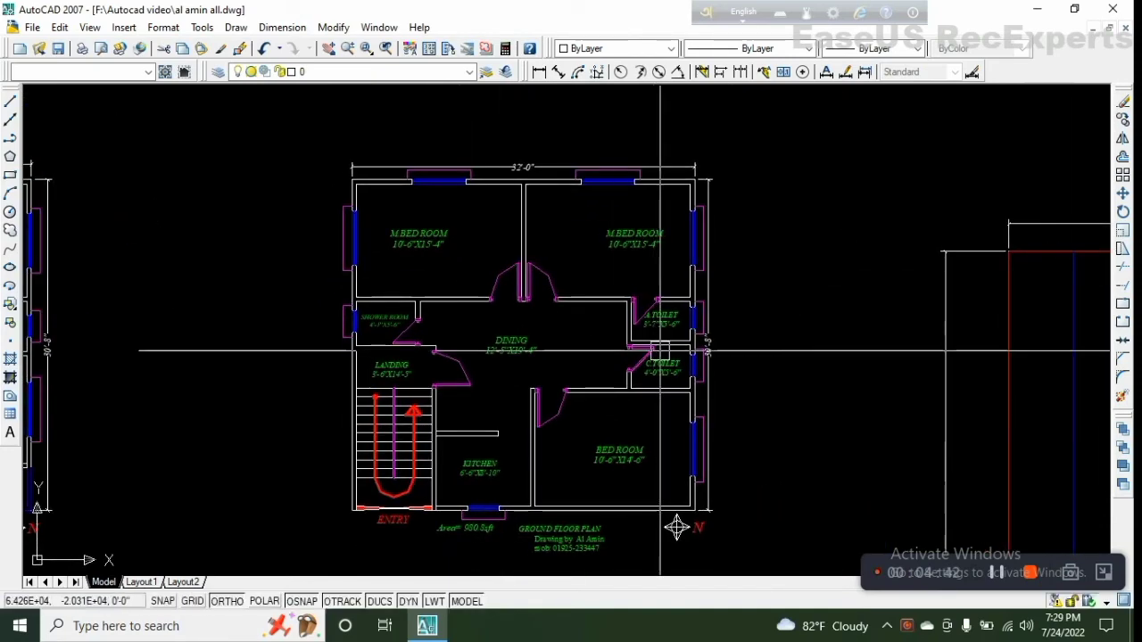
{"action": "scroll", "coordinate": [657, 344], "scroll_direction": "up", "scroll_amount": 3}
{"action": "middle_click_drag", "start_coordinate": [674, 331], "coordinate": [631, 374]}
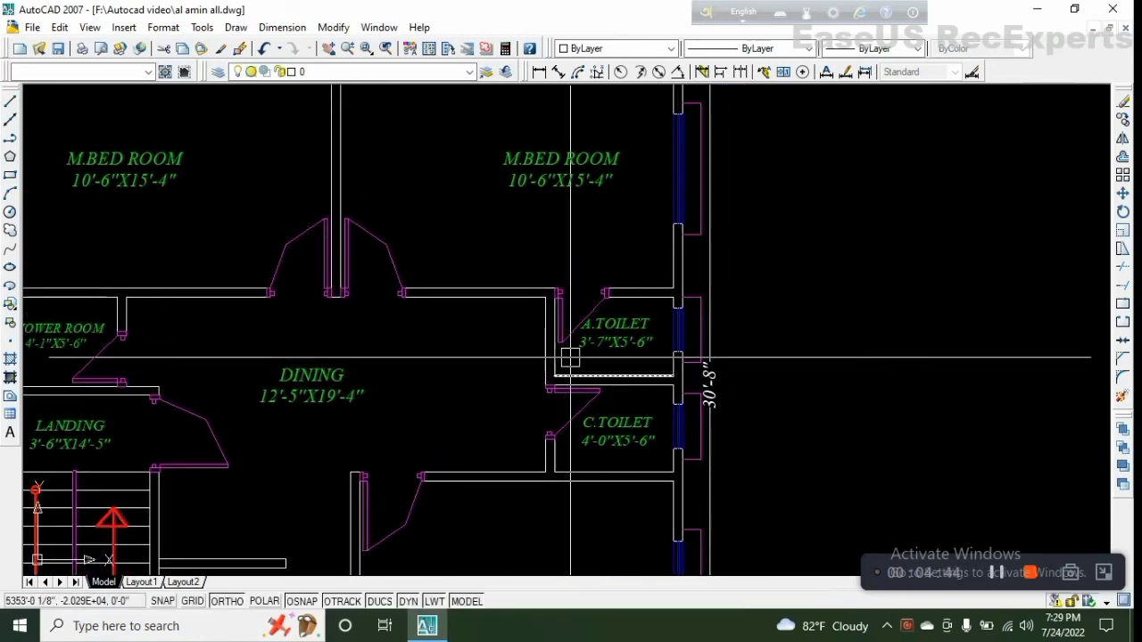
{"action": "middle_click_drag", "start_coordinate": [424, 315], "coordinate": [595, 400]}
{"action": "middle_click_drag", "start_coordinate": [577, 358], "coordinate": [591, 391]}
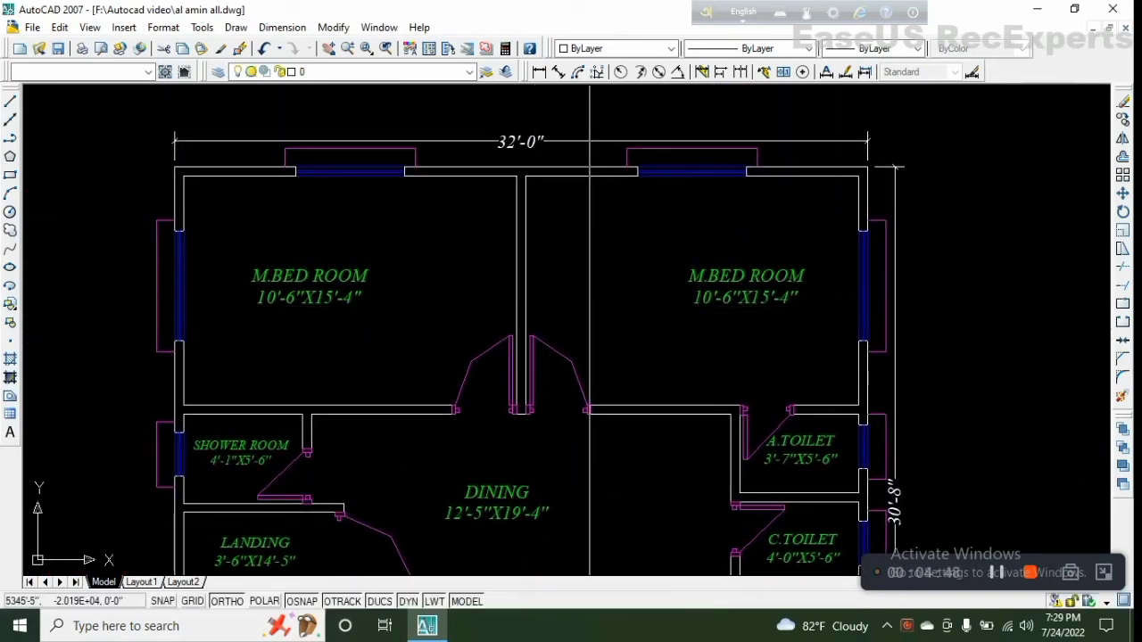
Step: Review the layout from the master bedrooms through the dining area to the kitchen and lower bedroom, ending on the overall plan
{"action": "middle_click_drag", "start_coordinate": [605, 314], "coordinate": [602, 298]}
{"action": "middle_click_drag", "start_coordinate": [596, 405], "coordinate": [594, 301]}
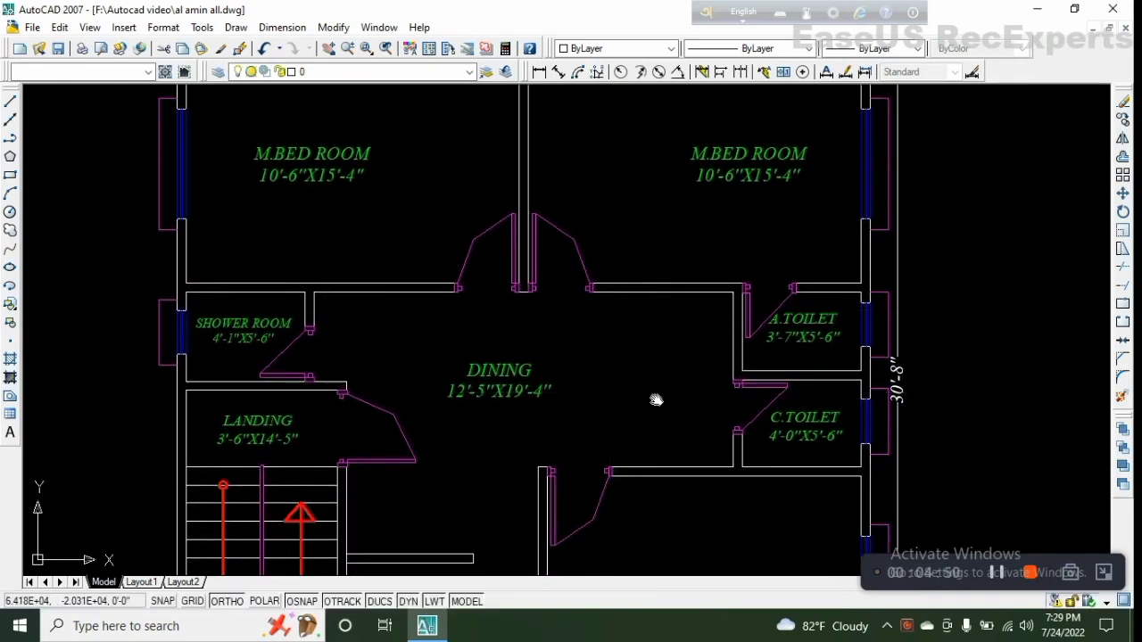
{"action": "middle_click_drag", "start_coordinate": [655, 401], "coordinate": [623, 176]}
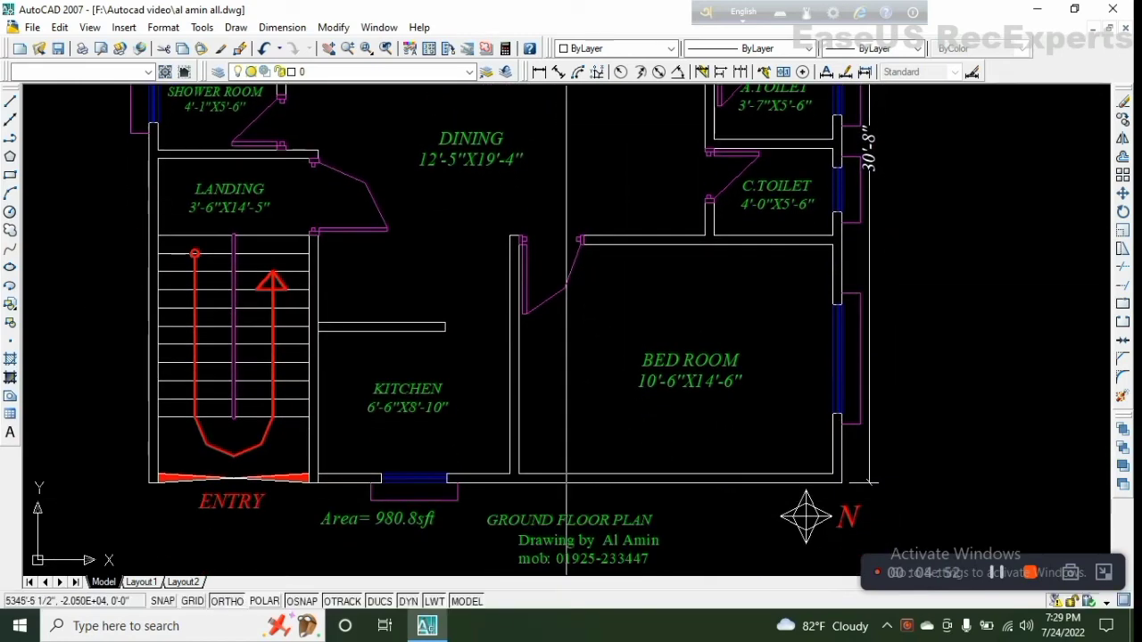
{"action": "scroll", "coordinate": [622, 259], "scroll_direction": "down", "scroll_amount": 2}
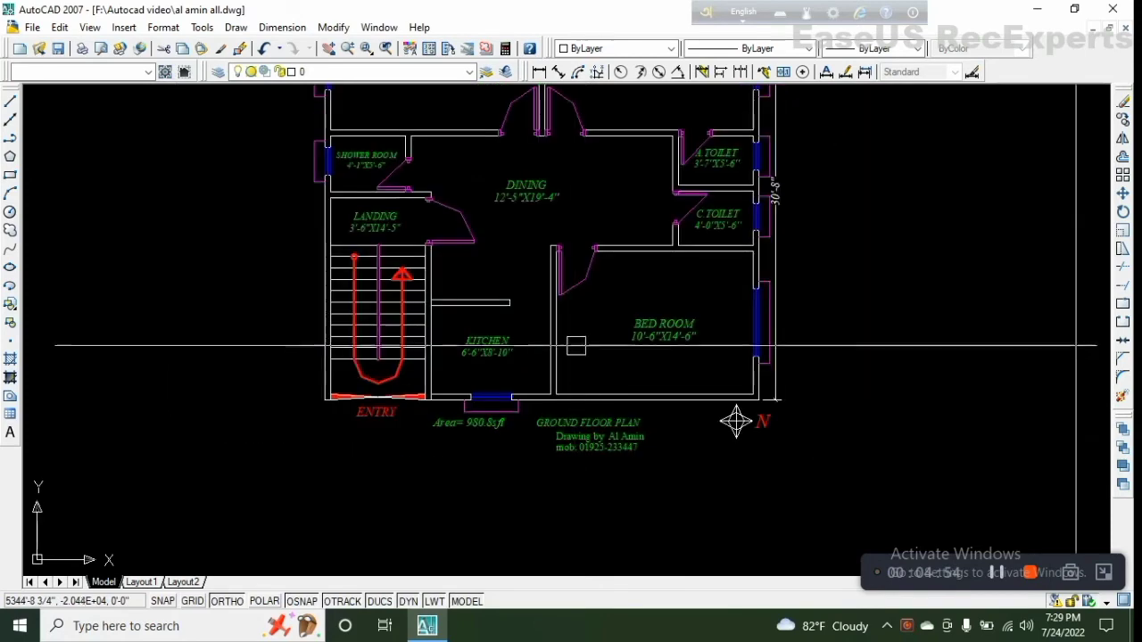
{"action": "middle_click_drag", "start_coordinate": [576, 345], "coordinate": [580, 467]}
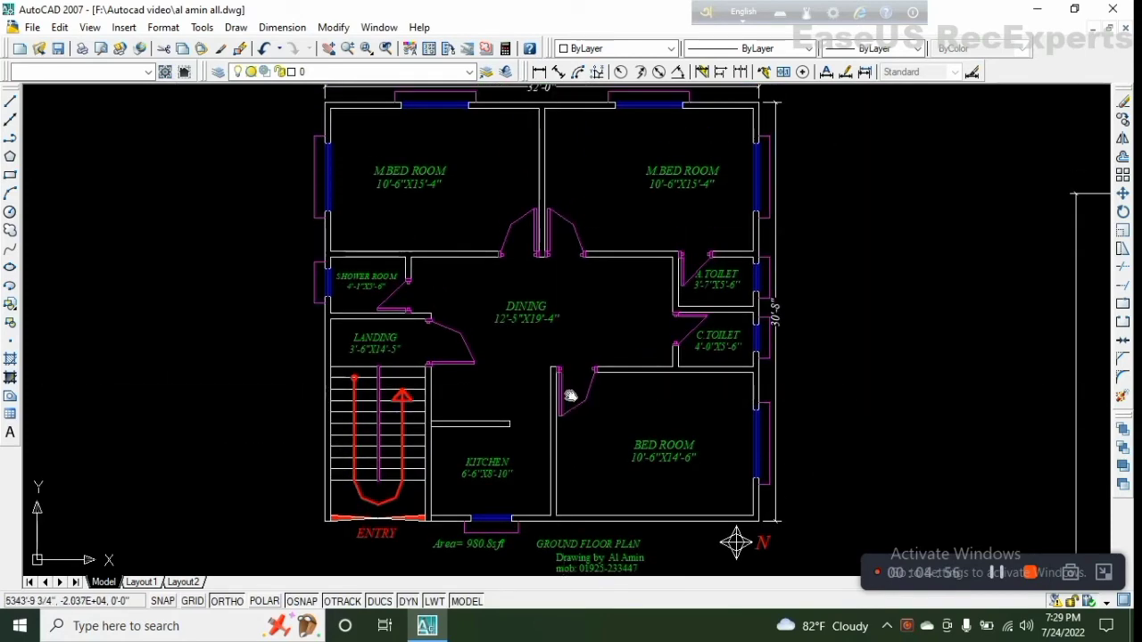
{"action": "middle_click_drag", "start_coordinate": [570, 396], "coordinate": [561, 393]}
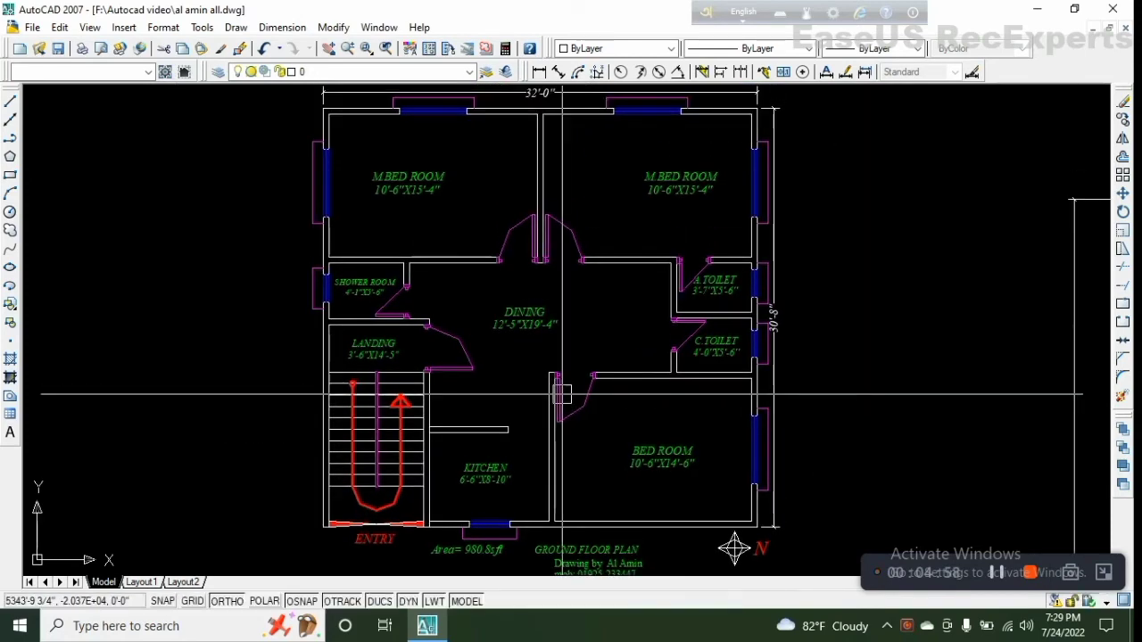